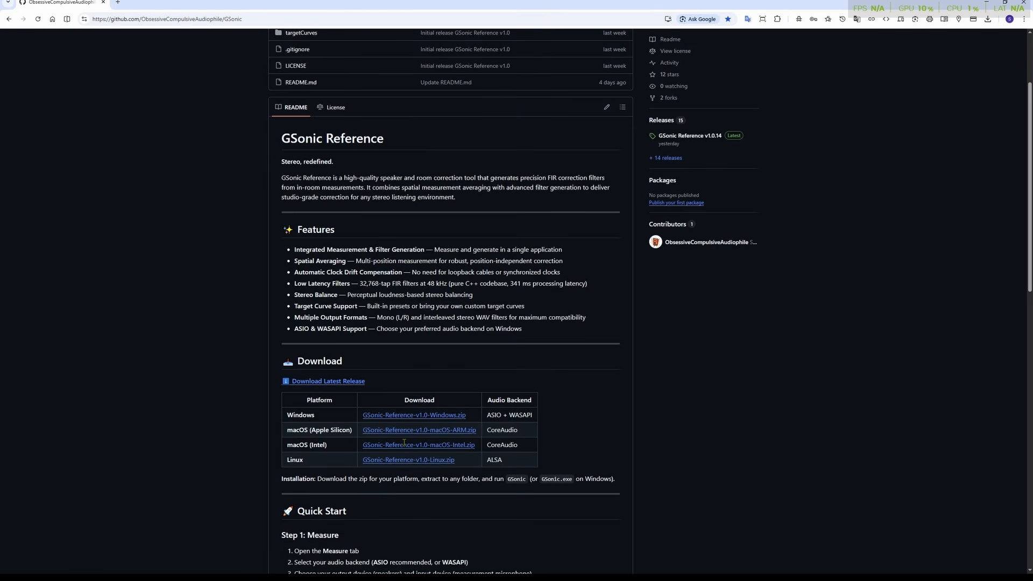
Step: Download GSonic-Reference-v1.0.14-Windows.zip from the latest GitHub release and save it to the Desktop
scroll(398, 376, up, 2)
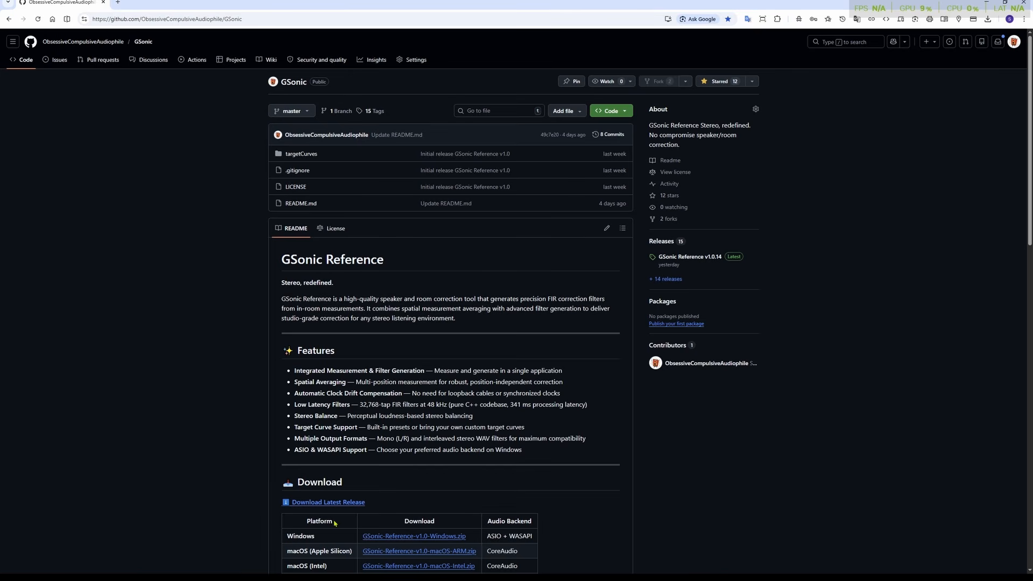
click(296, 502)
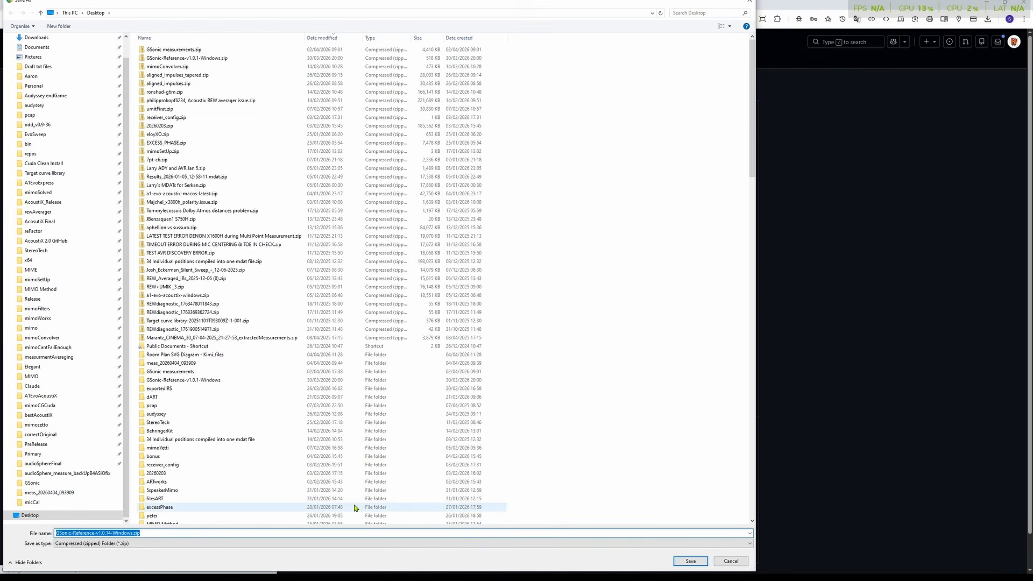
click(690, 561)
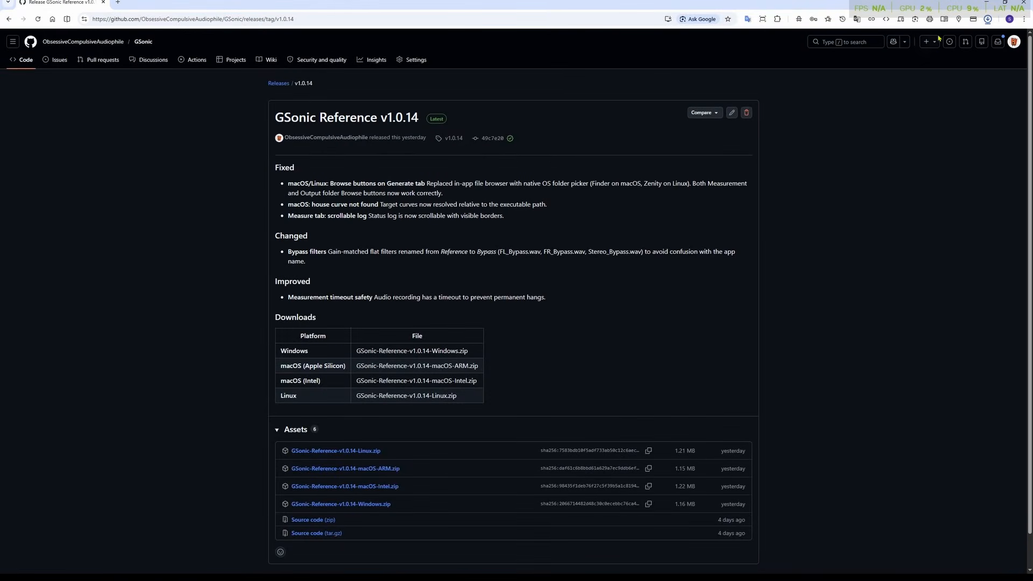
Step: Open the downloaded archive, extract it to the Desktop folder GSonic-Reference-v1.0.14-Windows, and close the archive window
click(913, 44)
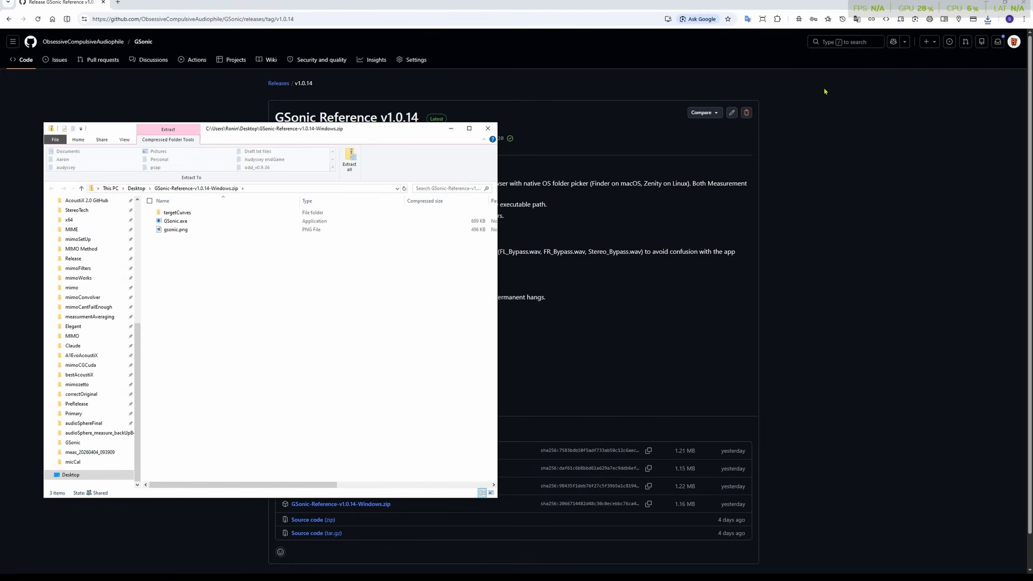
drag(340, 132, 548, 153)
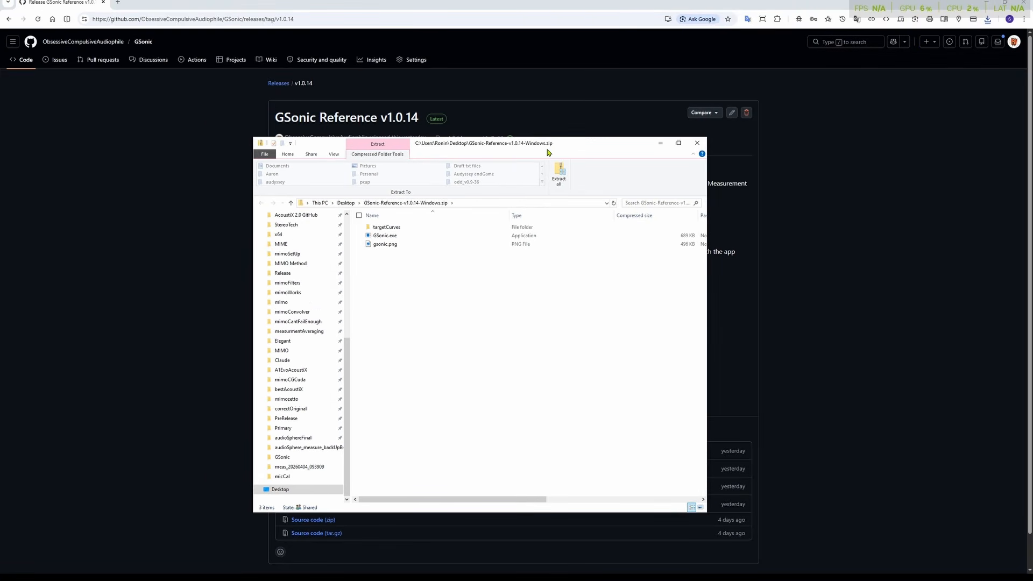
click(558, 173)
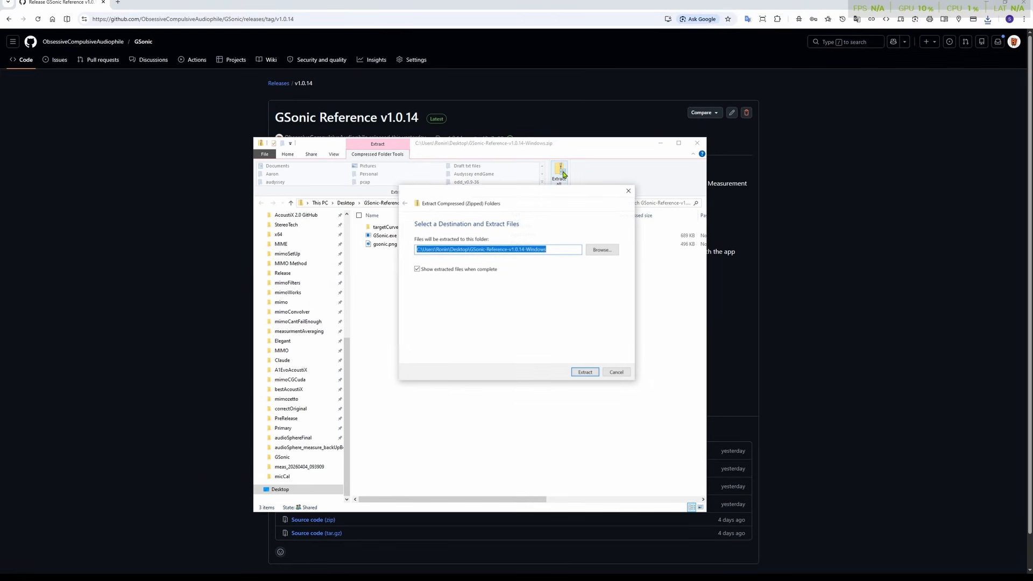
click(580, 373)
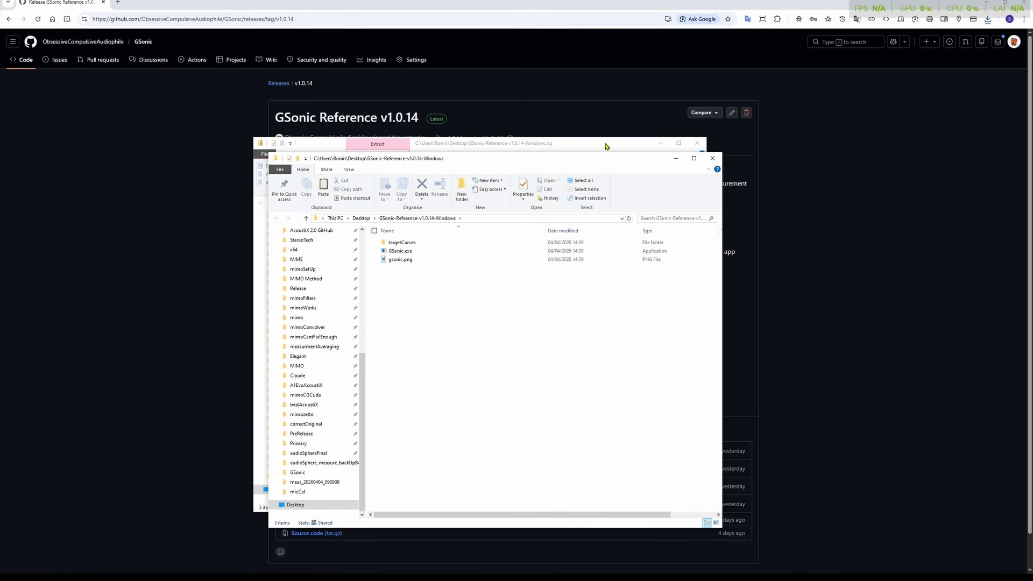
click(697, 142)
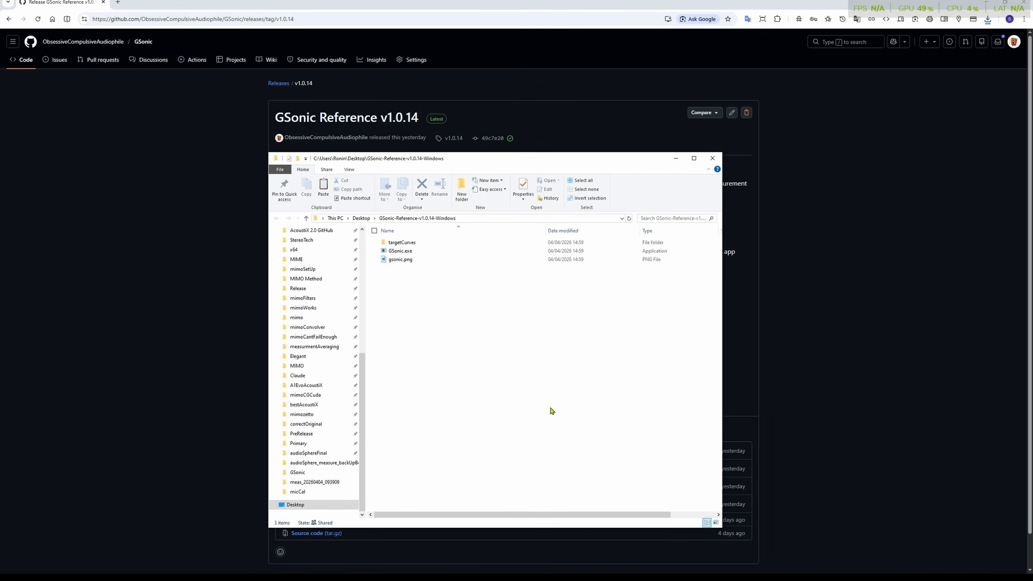
Step: Unblock GSonic.exe in its file properties
right_click(412, 256)
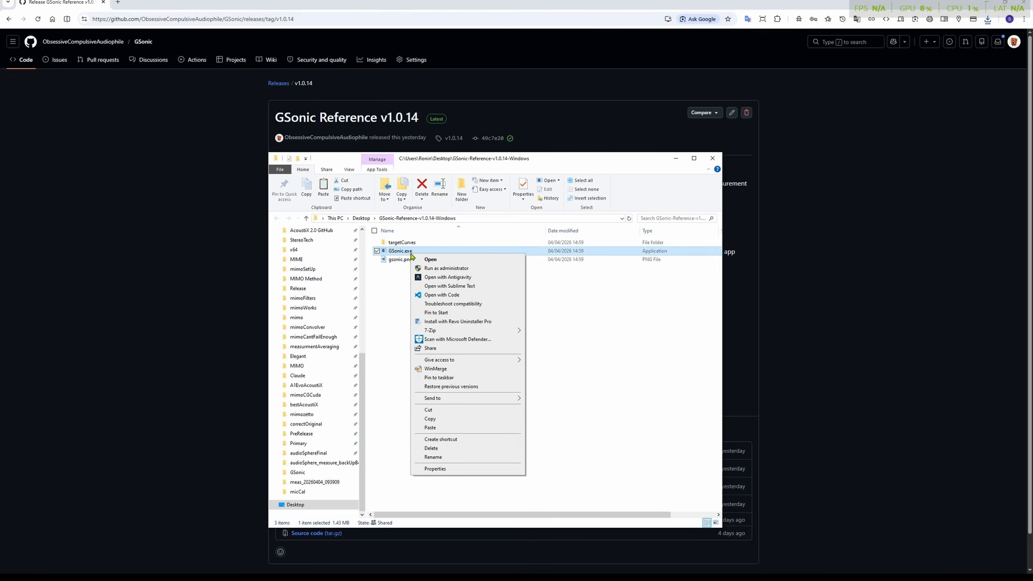
click(450, 468)
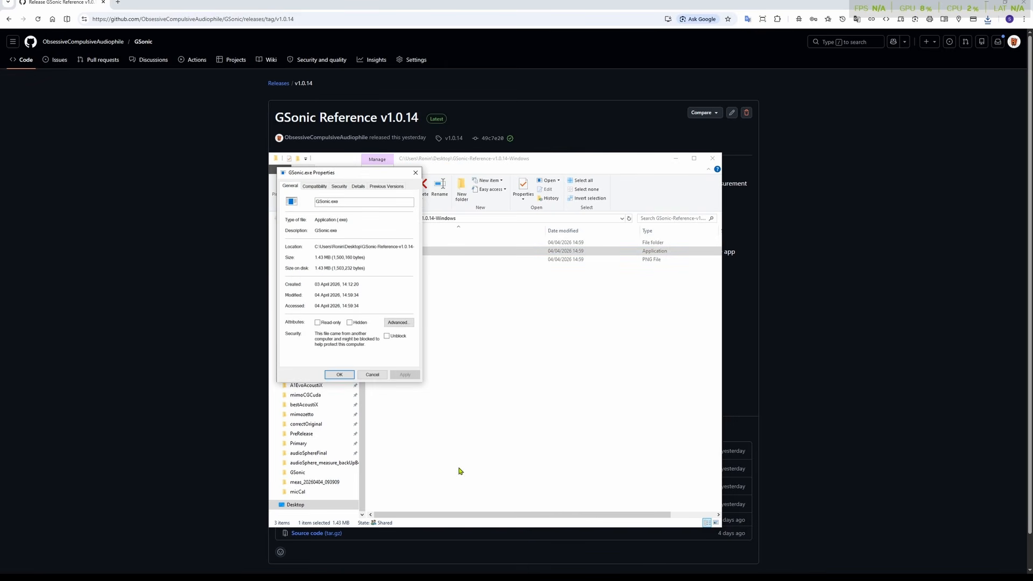
click(393, 337)
click(339, 374)
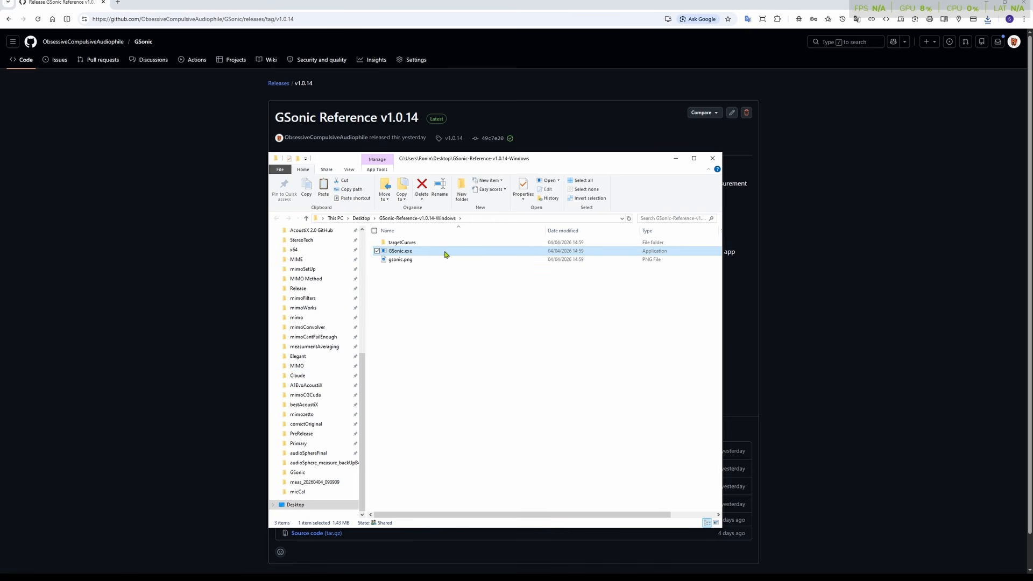
Step: Launch GSonic.exe, clear the browser and folder windows out of the way, and reposition the GSonic Reference window
double_click(404, 254)
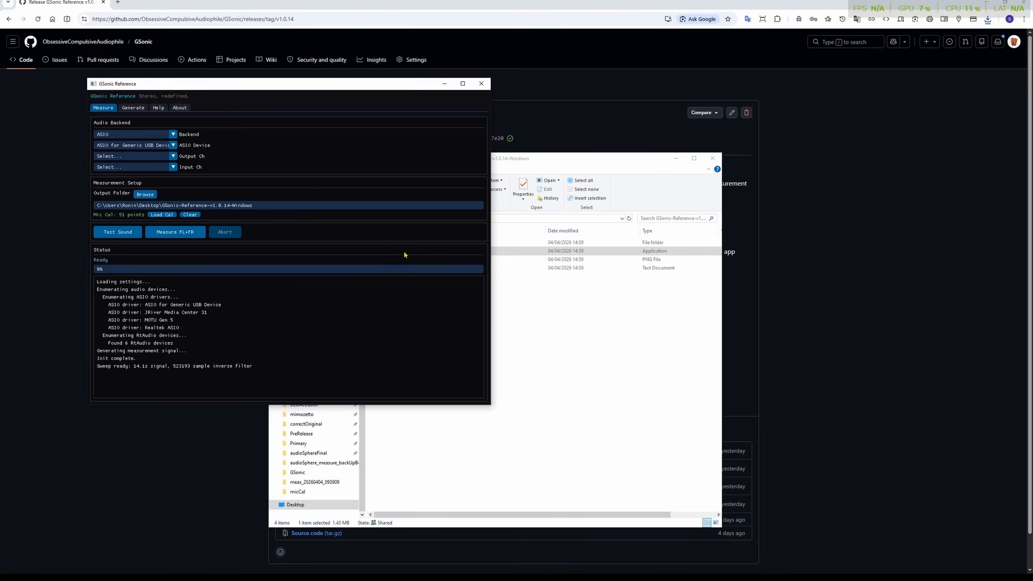
click(986, 3)
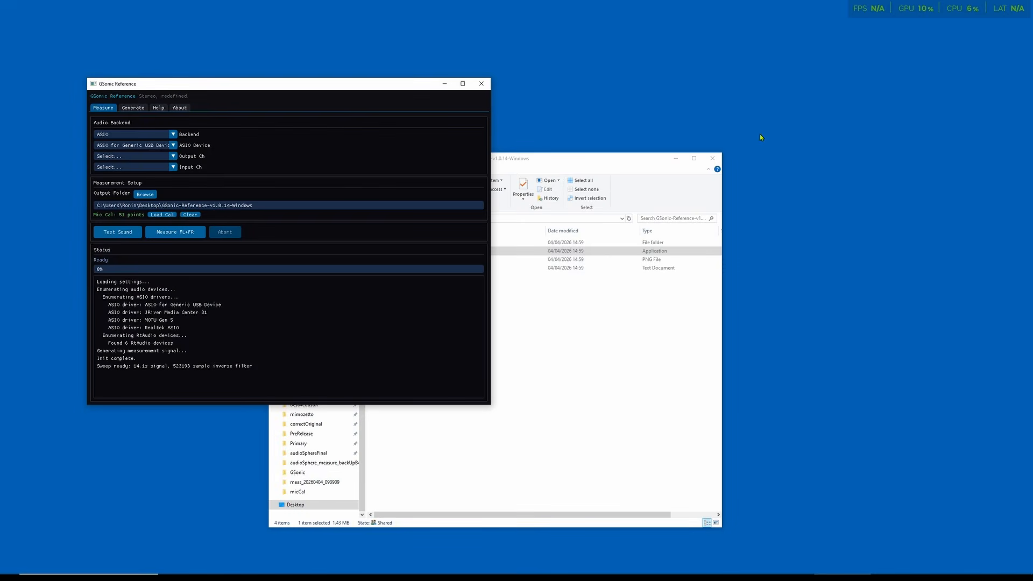
click(713, 159)
drag(286, 86, 471, 62)
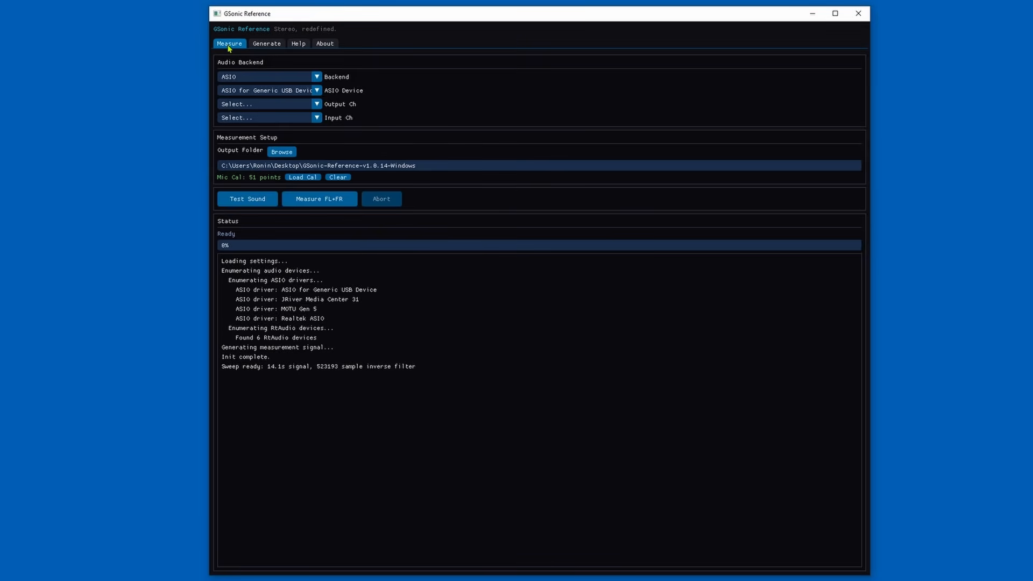
Step: Look through the Generate, Help and About pages of GSonic Reference and return to the Measure page
click(260, 46)
click(236, 45)
click(257, 44)
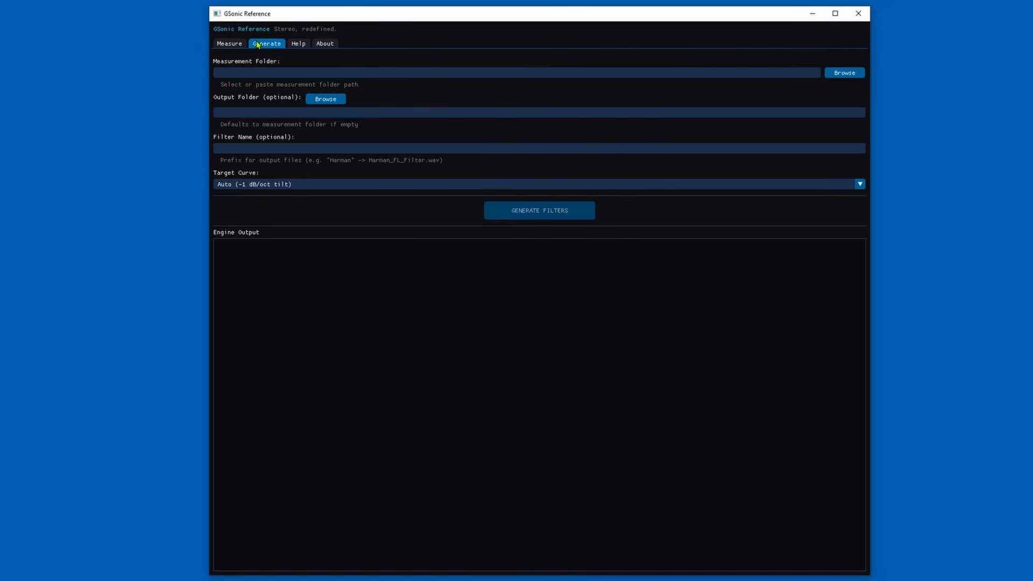
click(299, 48)
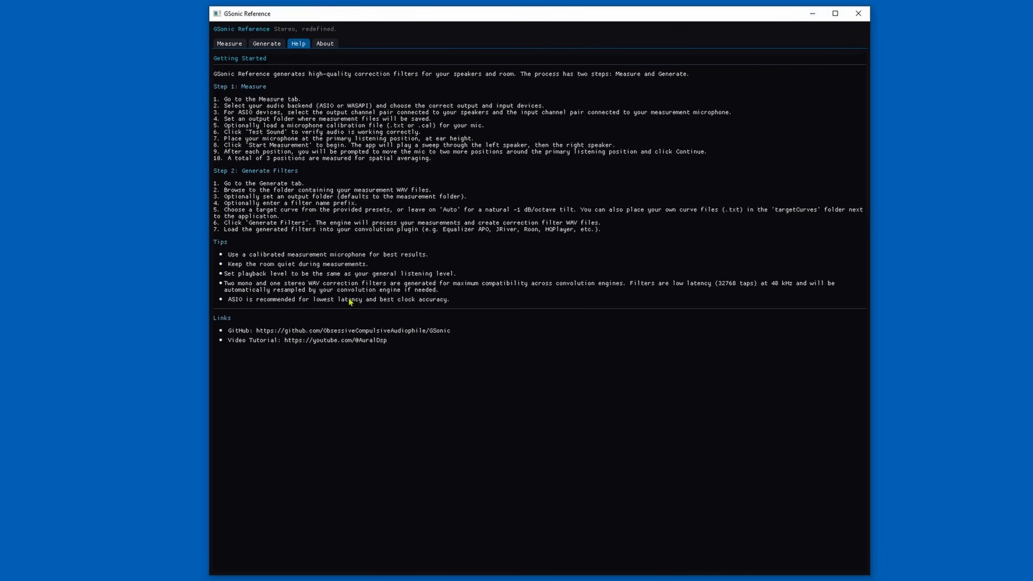
click(329, 46)
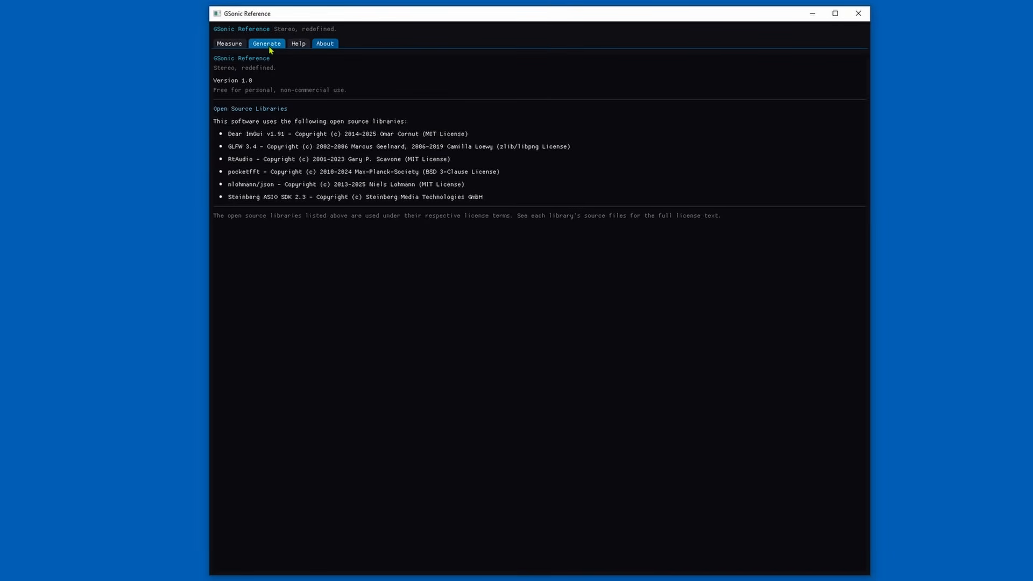
click(225, 46)
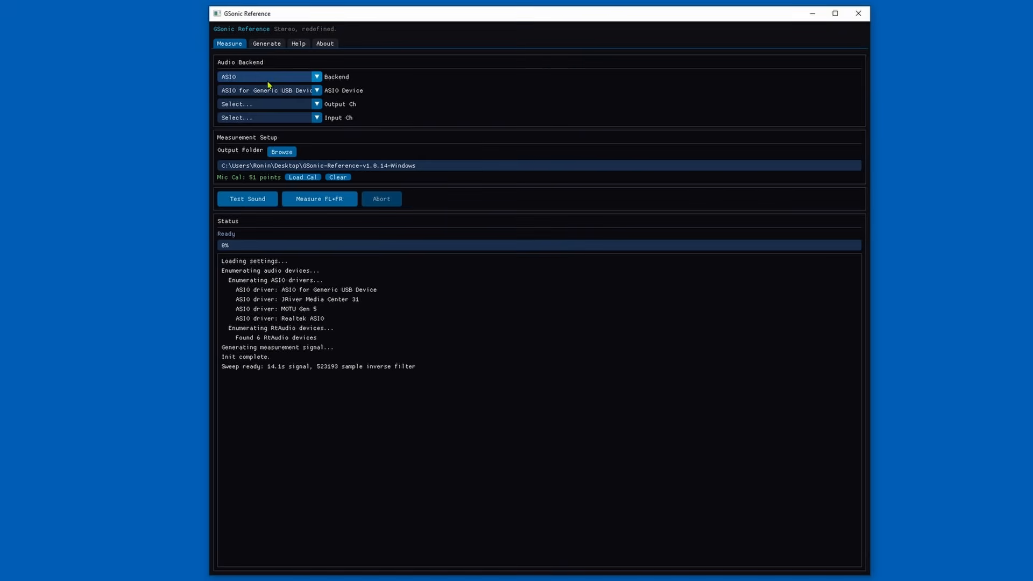
Step: Choose ASIO as the audio backend and MOTU Gen 5 as the ASIO device
click(318, 79)
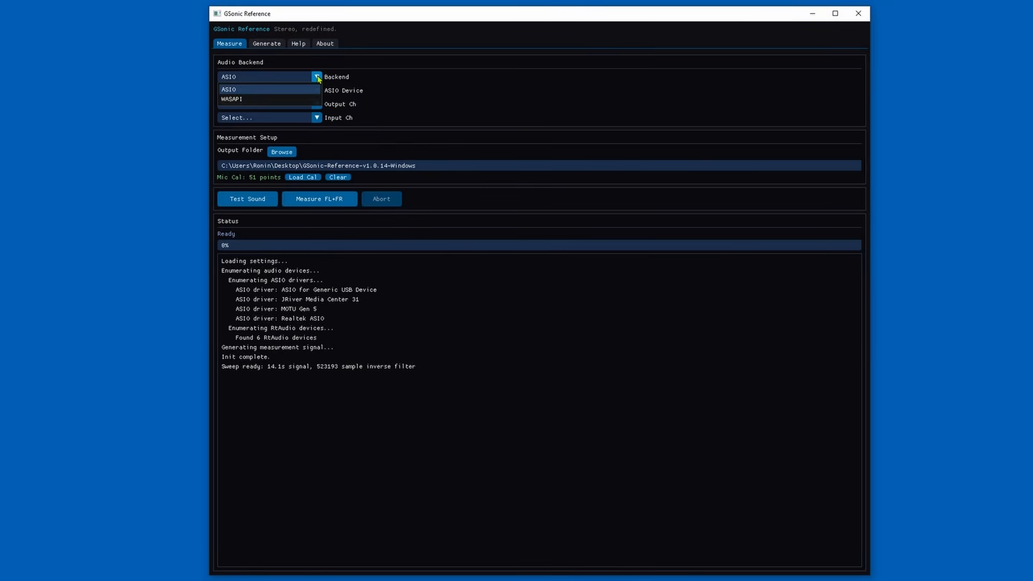
click(248, 91)
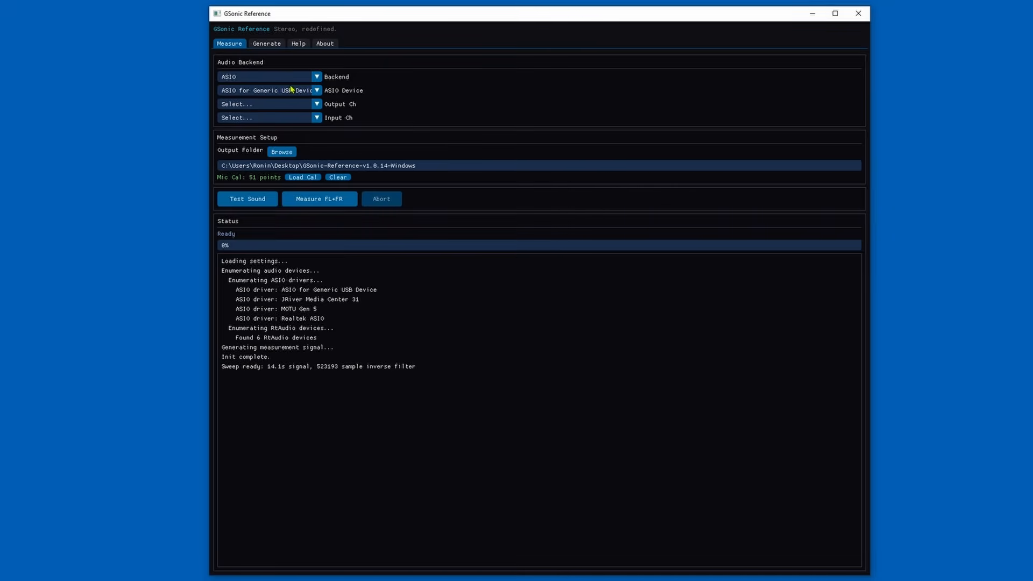
click(291, 90)
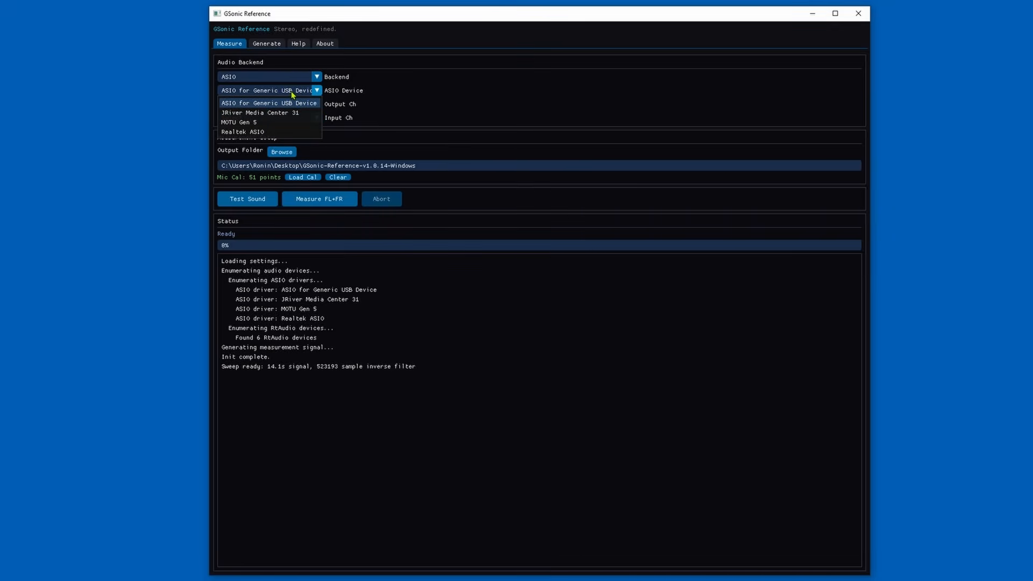
click(239, 123)
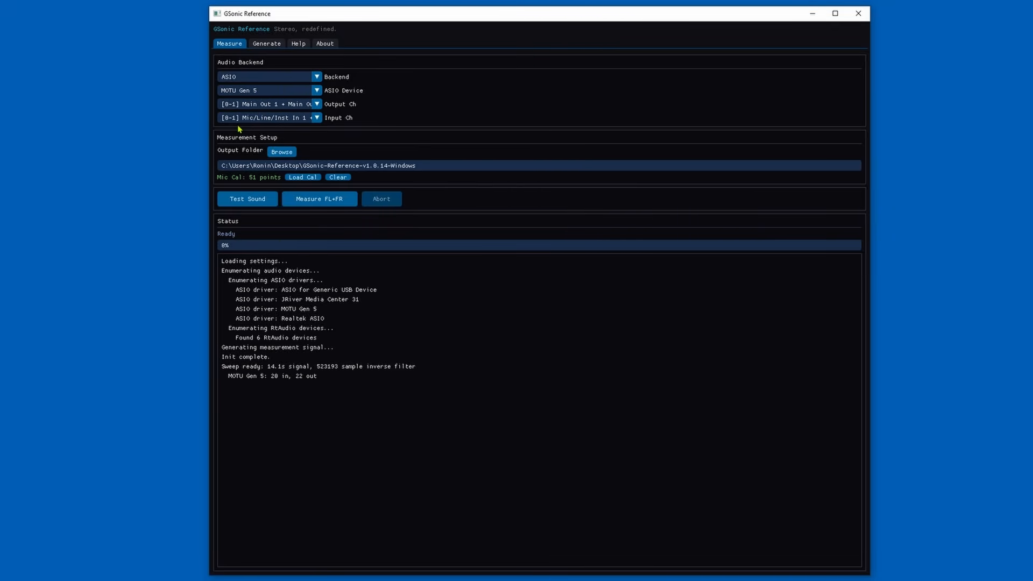
Step: Set the output channels to Optical Out 1 + Optical Out 2 and the input channels to Mic/Line/Inst In 1 + Mic/Line/Inst In 2
click(317, 105)
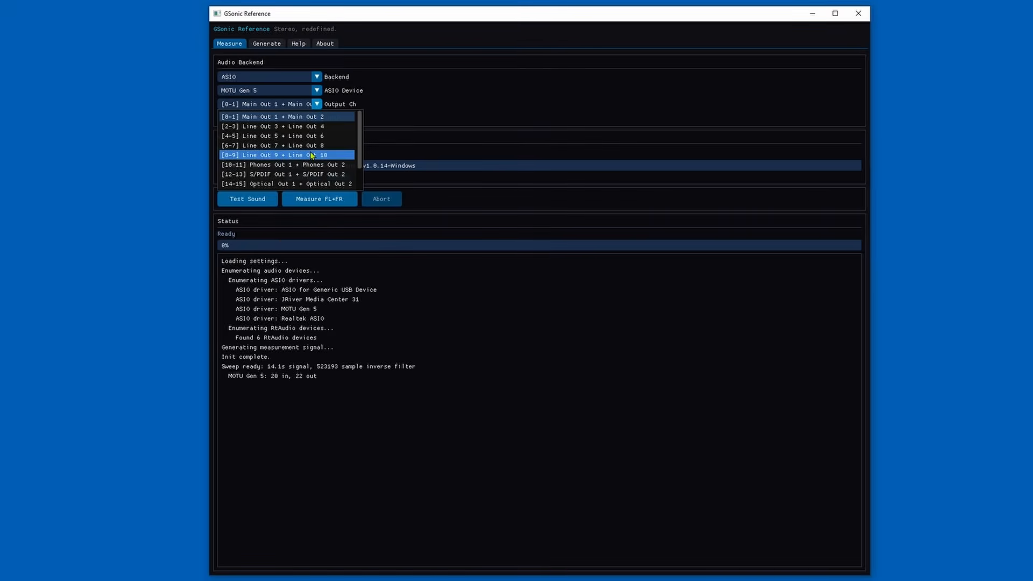
click(260, 184)
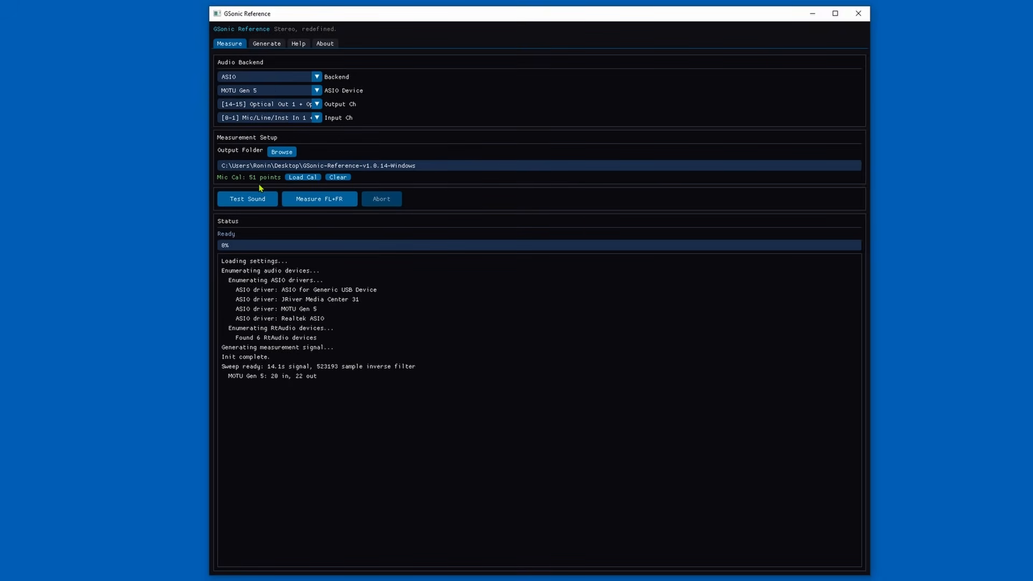
click(317, 119)
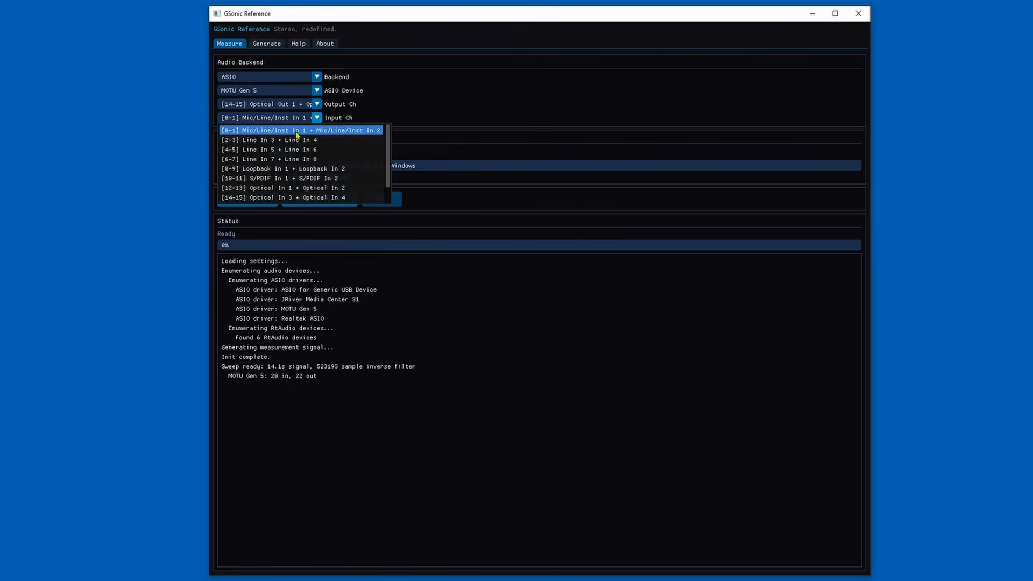
click(302, 131)
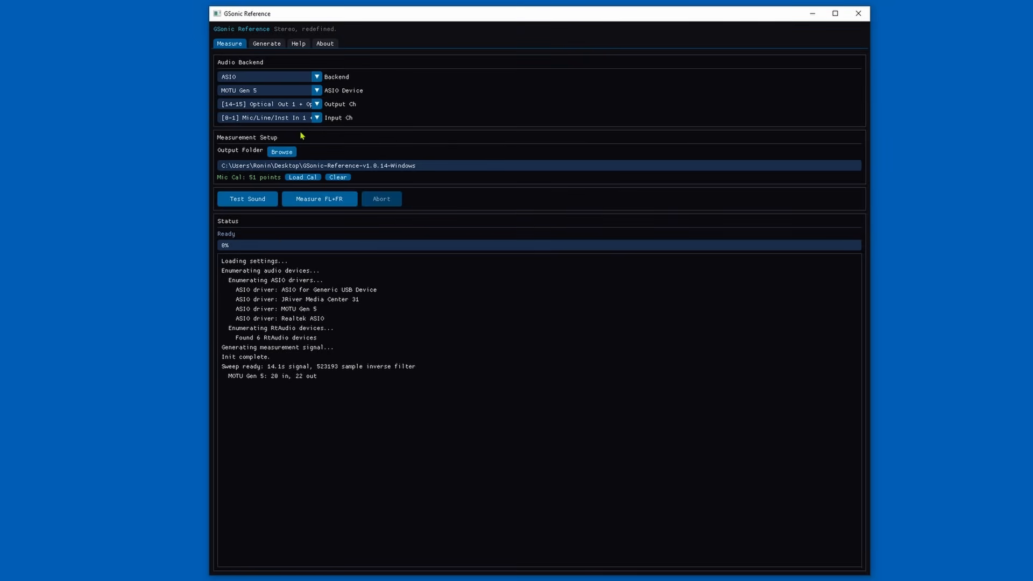
Step: Clear the loaded microphone calibration and set the measurement output folder to GSonic-Reference-v1.0.14-Windows on the Desktop
click(337, 177)
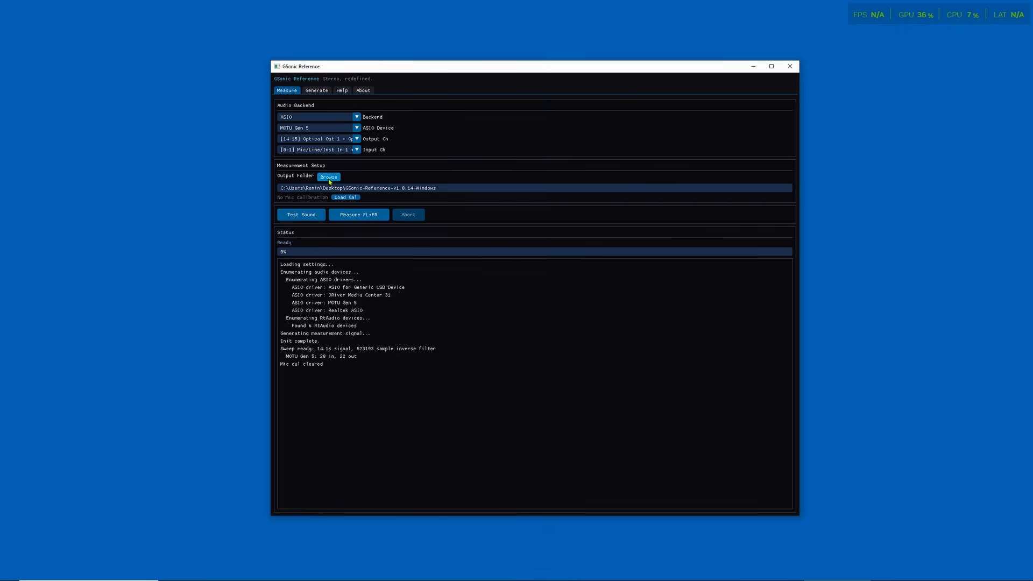
click(277, 153)
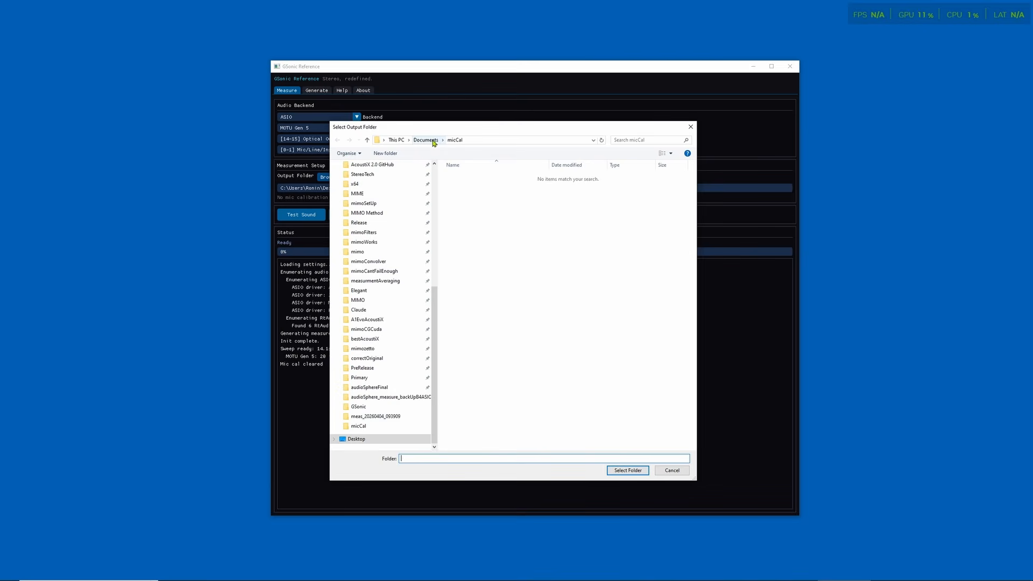
click(361, 440)
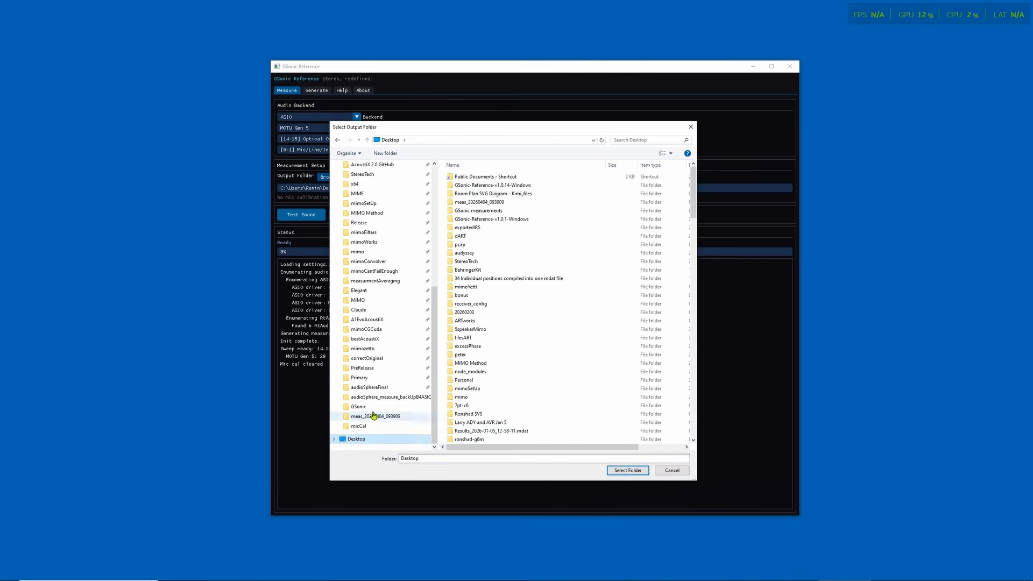
double_click(474, 186)
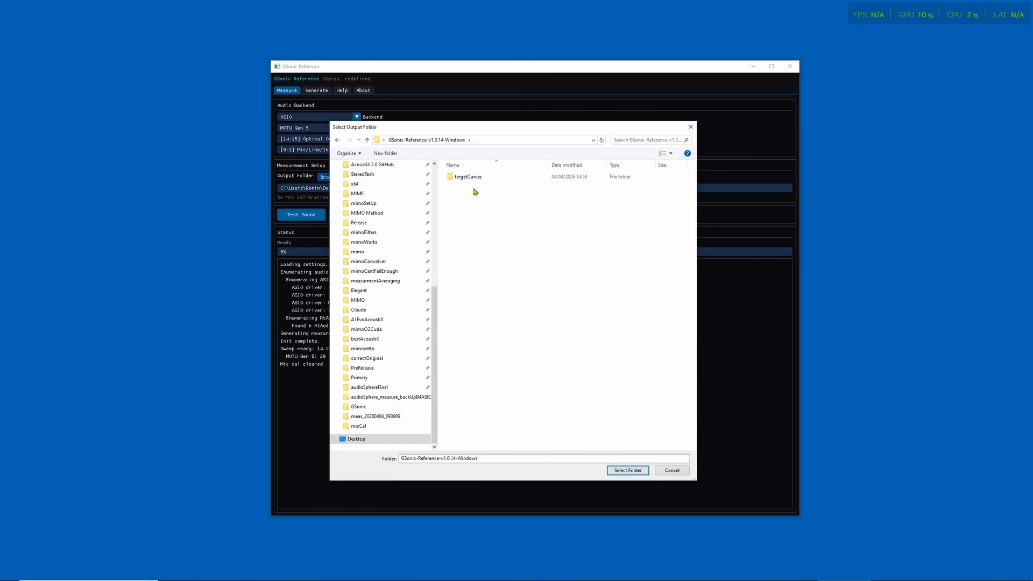
click(621, 471)
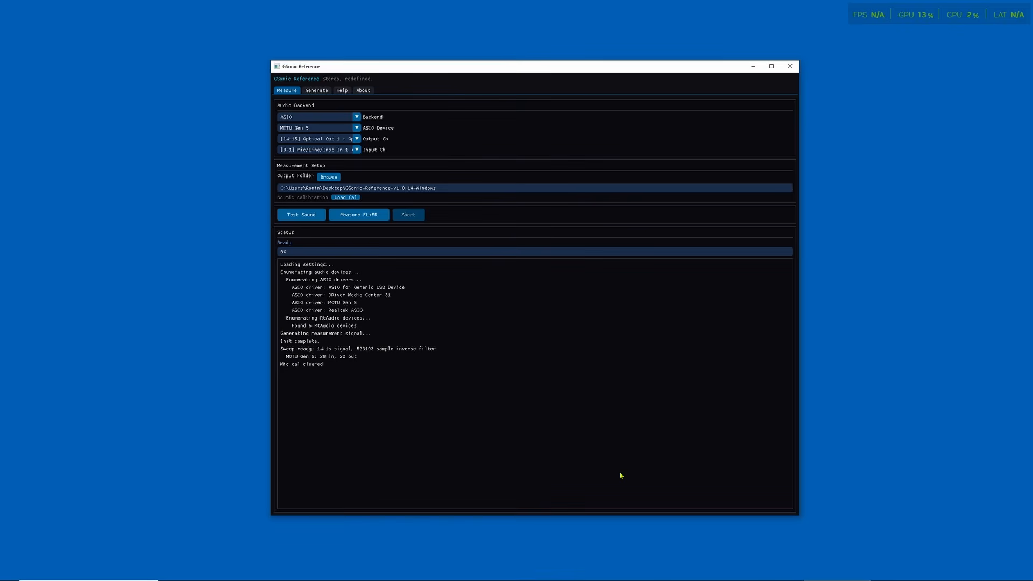
Step: Load the microphone calibration file Earthworks_M23R_3186P_ECF.txt from the micCal folder in Documents
click(341, 198)
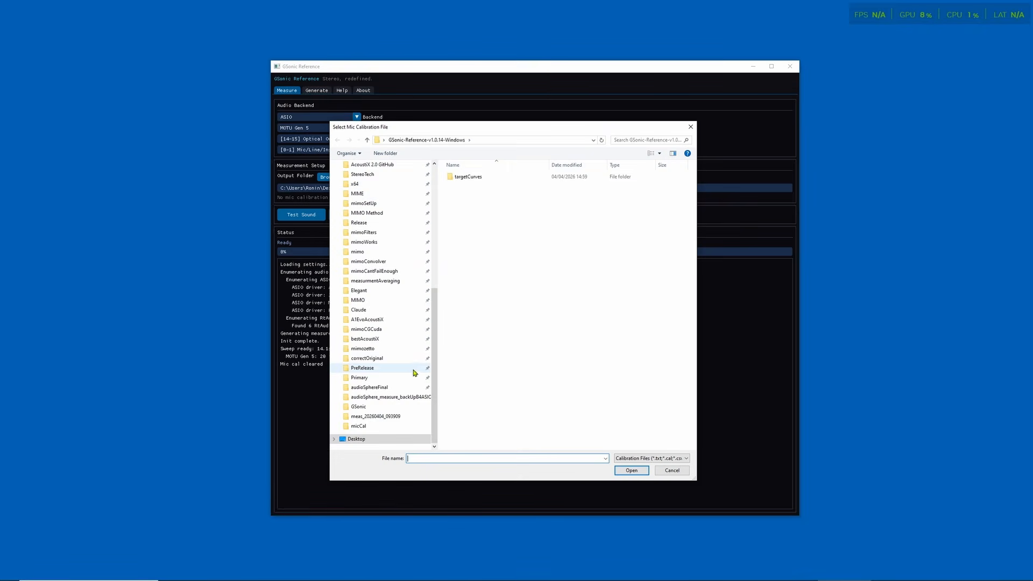
drag(433, 373, 440, 231)
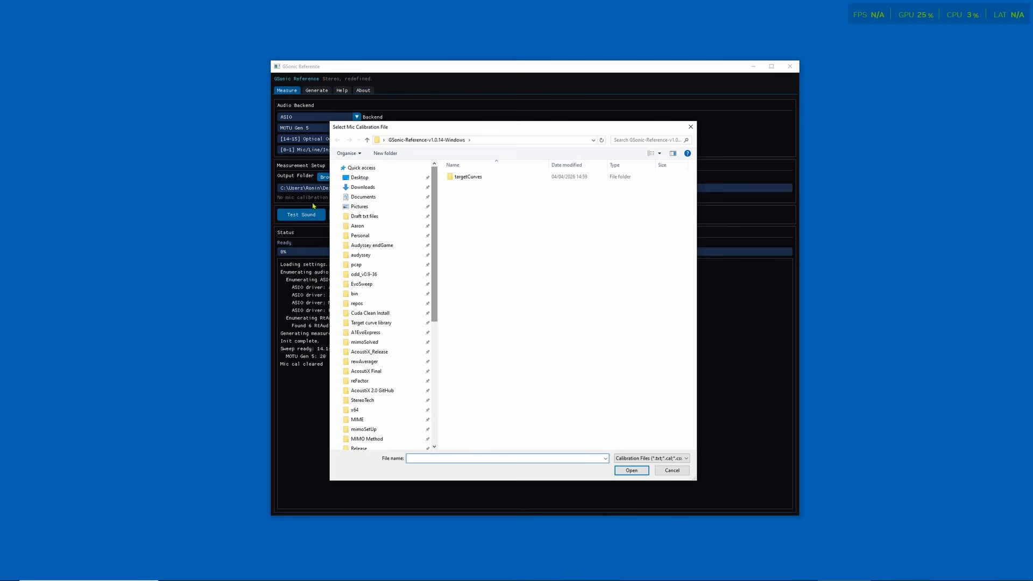
click(356, 197)
double_click(459, 211)
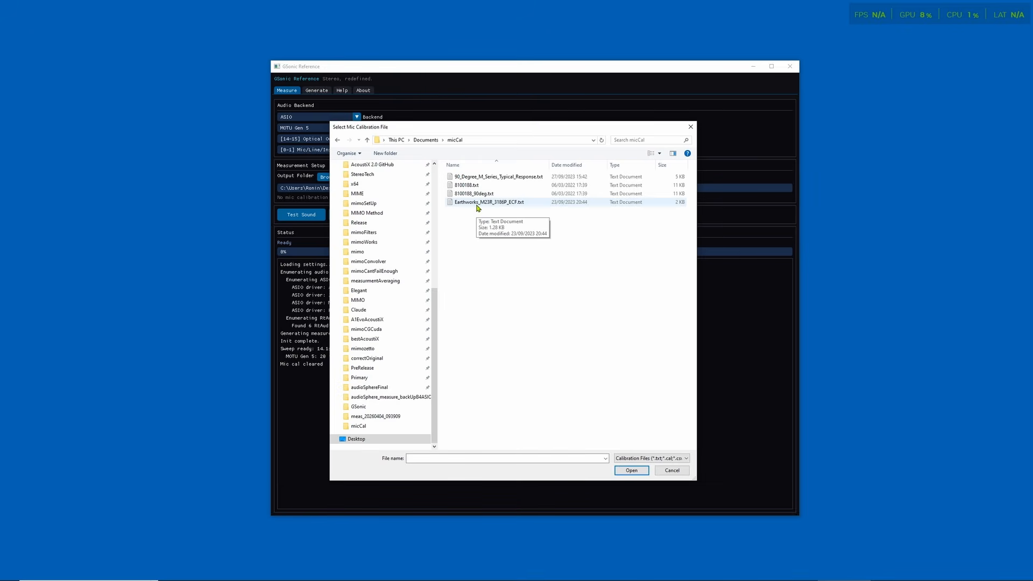
click(476, 194)
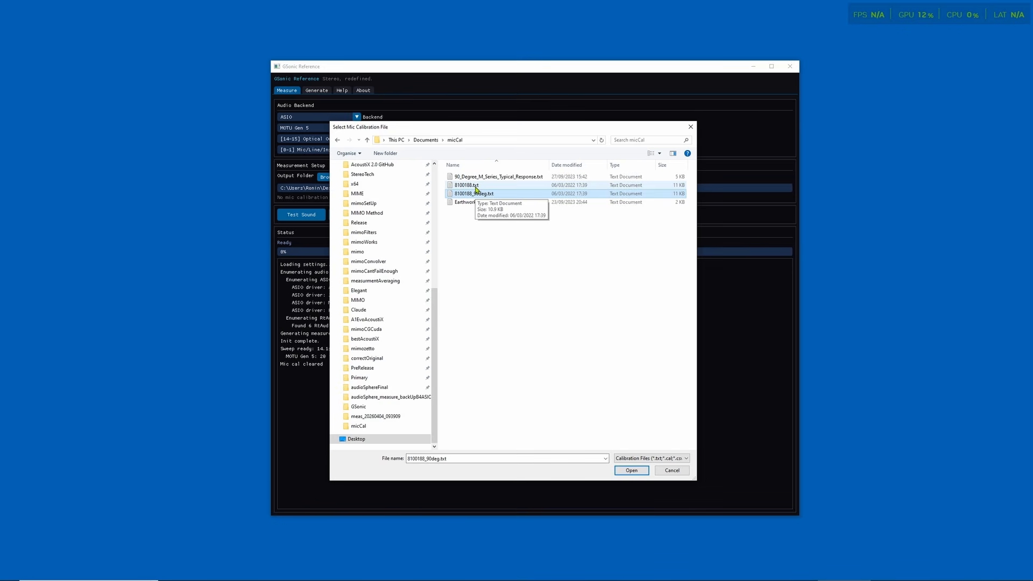
double_click(468, 202)
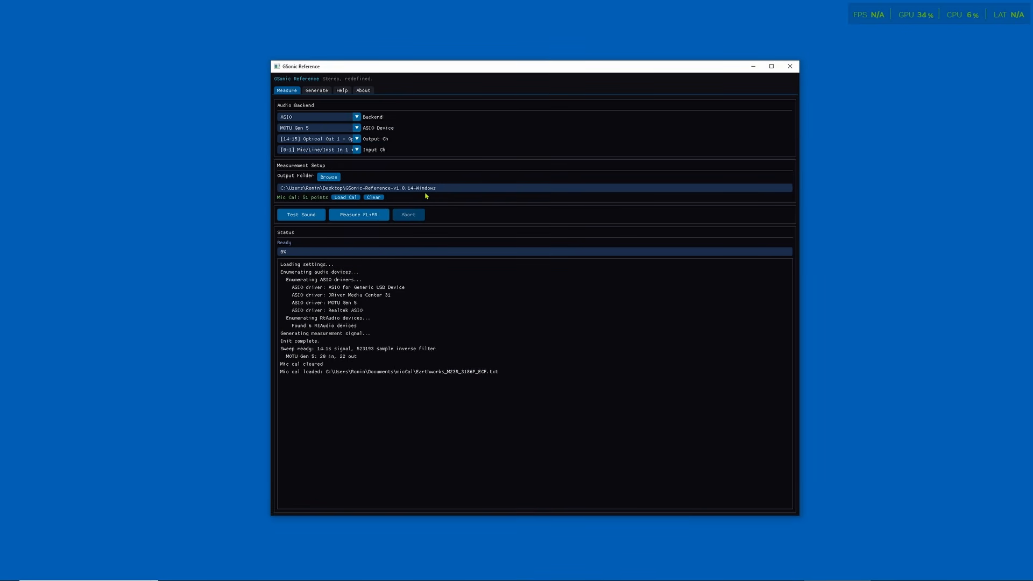
Step: Play the test sound and measure the FL and FR speakers at all three microphone positions
click(300, 219)
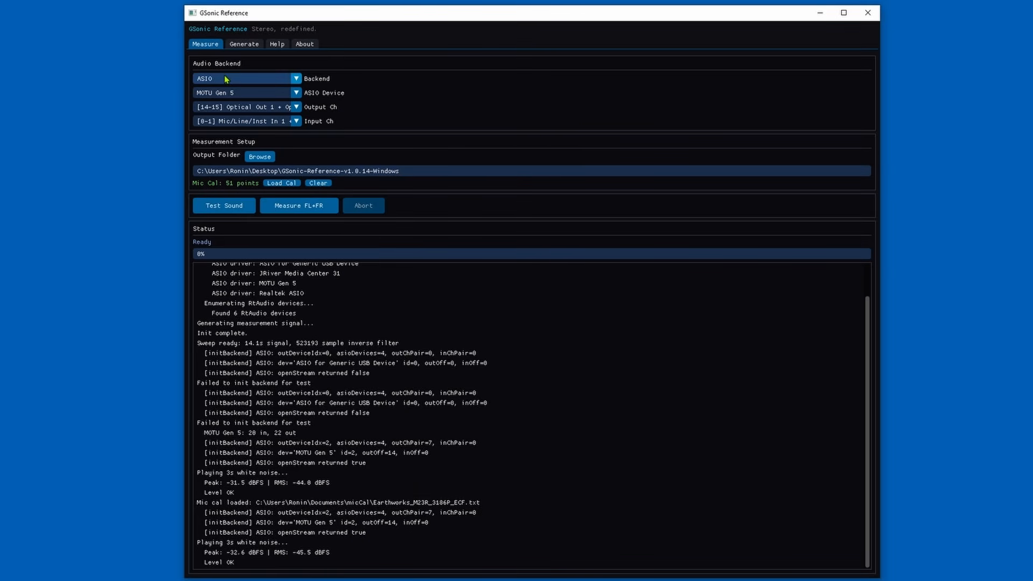
click(298, 210)
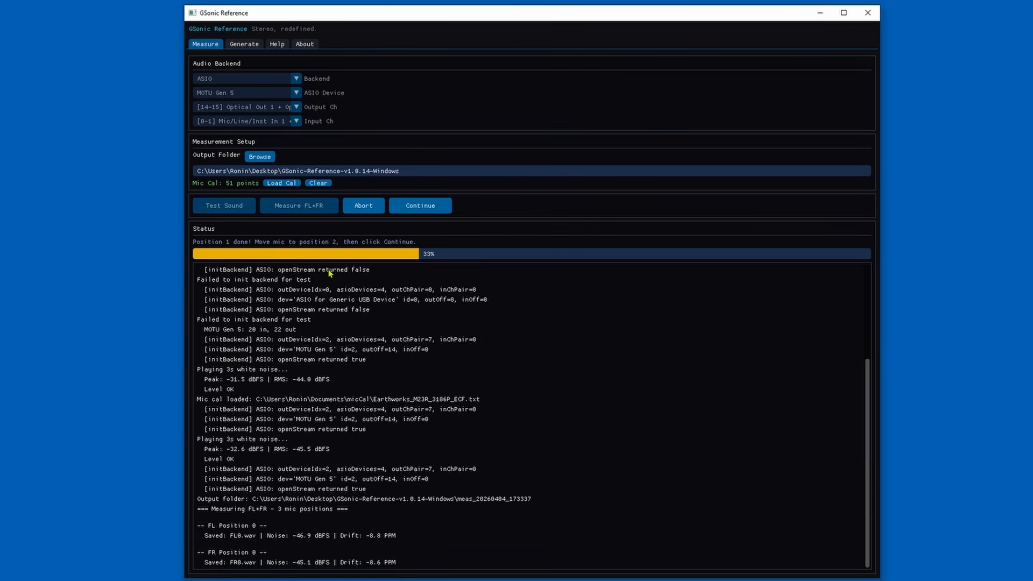
click(425, 212)
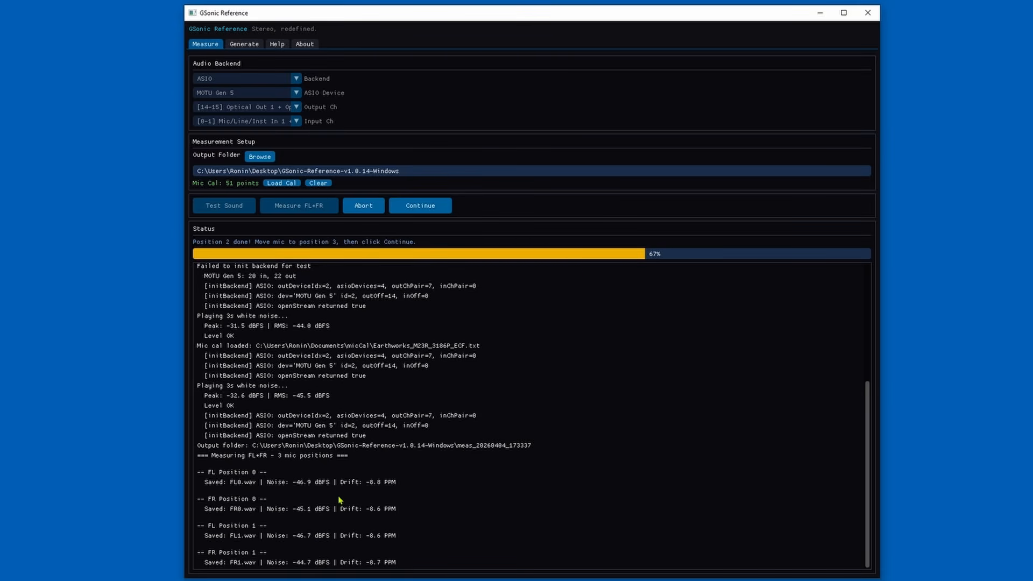
click(419, 212)
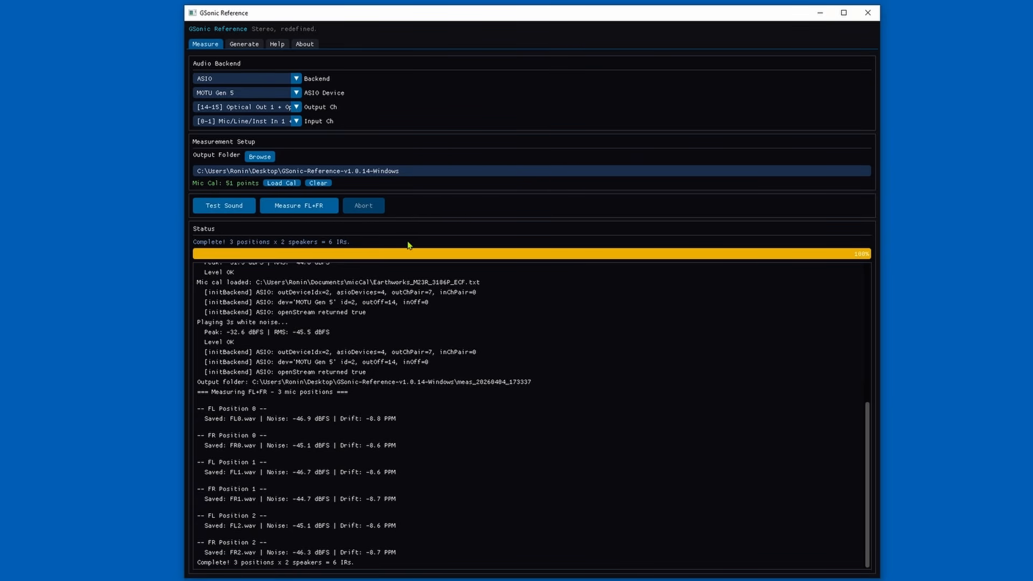
Step: On the Generate page, set both the measurement folder and the output folder to meas_20260404_173337
click(237, 51)
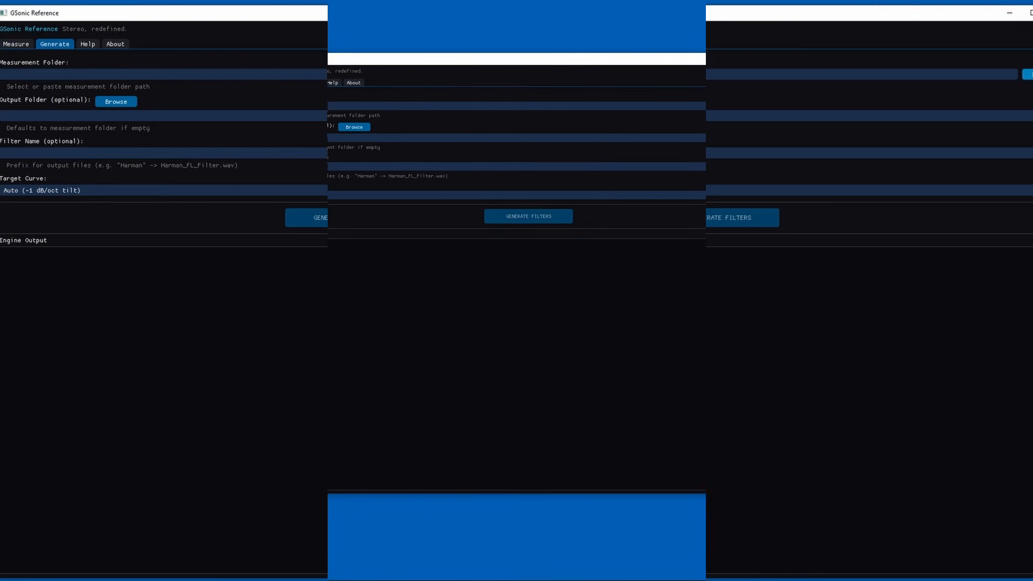
click(775, 107)
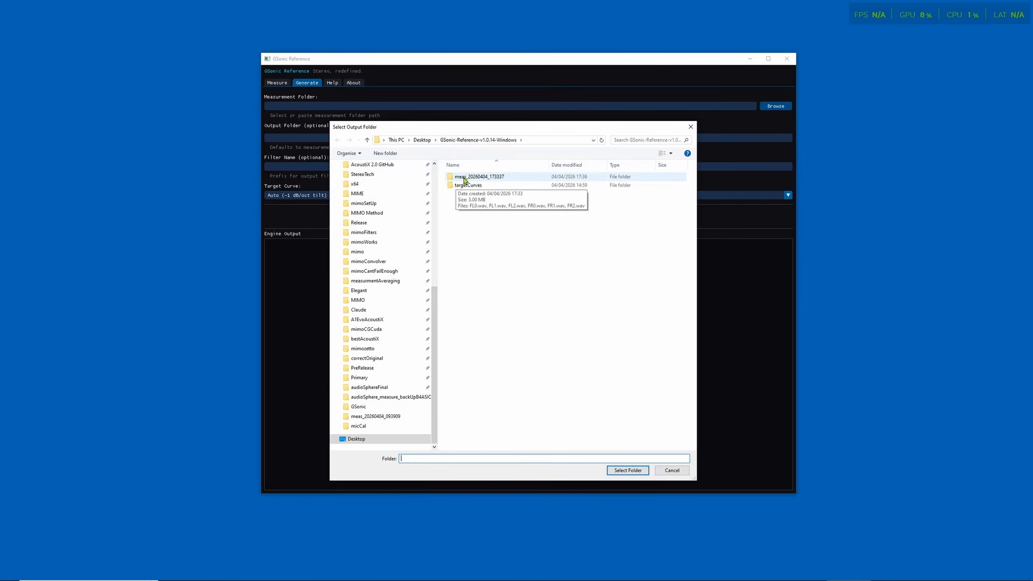
double_click(482, 180)
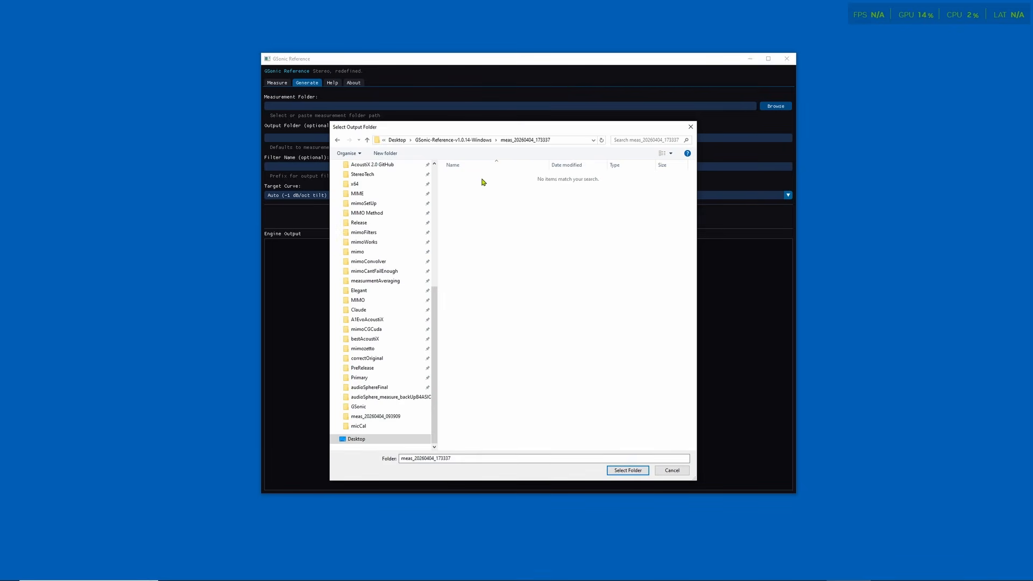
click(628, 471)
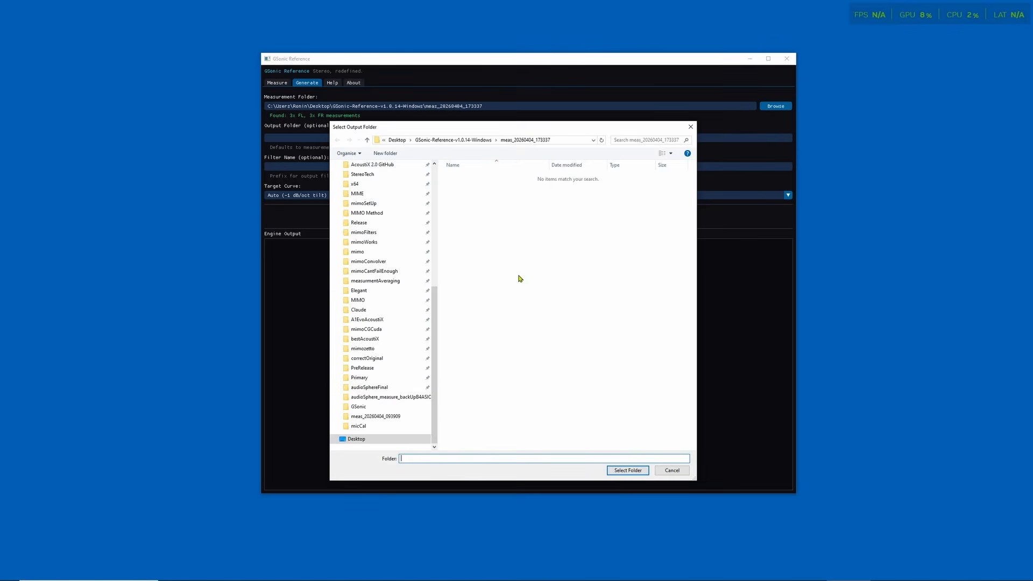
click(625, 468)
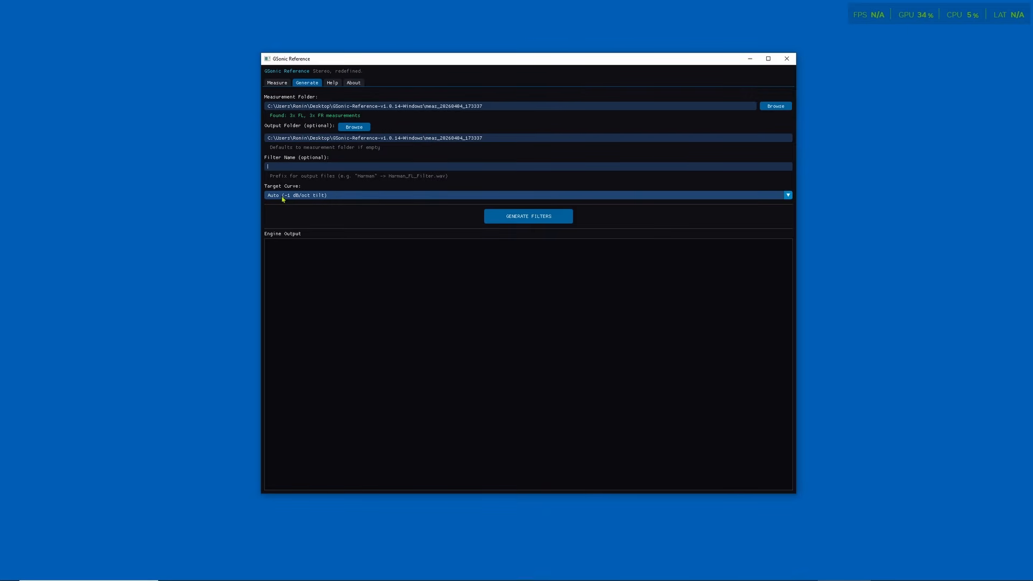
Step: Look over the available target curves and their text files in the targetCurves folder of GSonic-Reference-v1.0.14-Windows
click(788, 197)
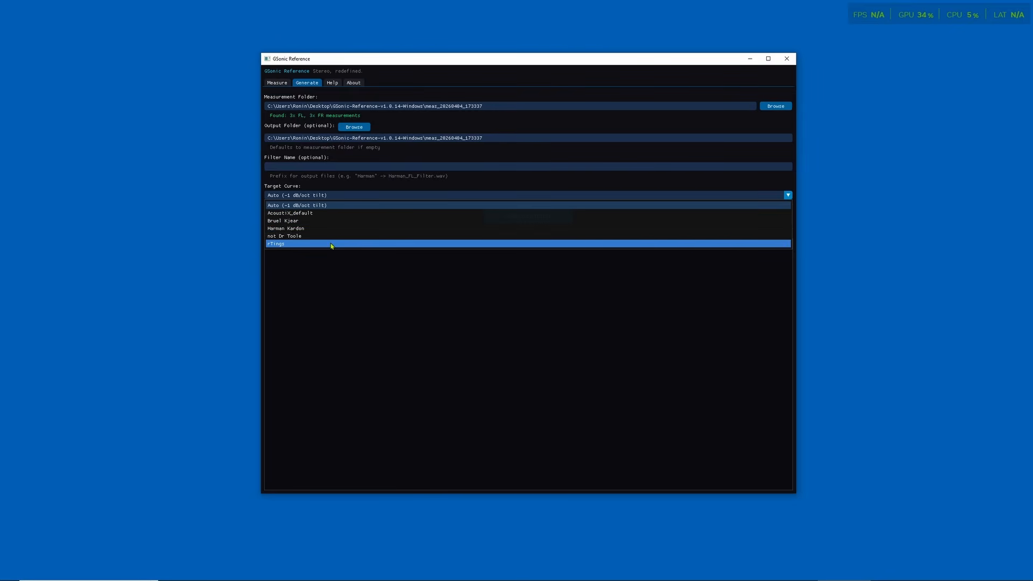
mouse_move(503, 579)
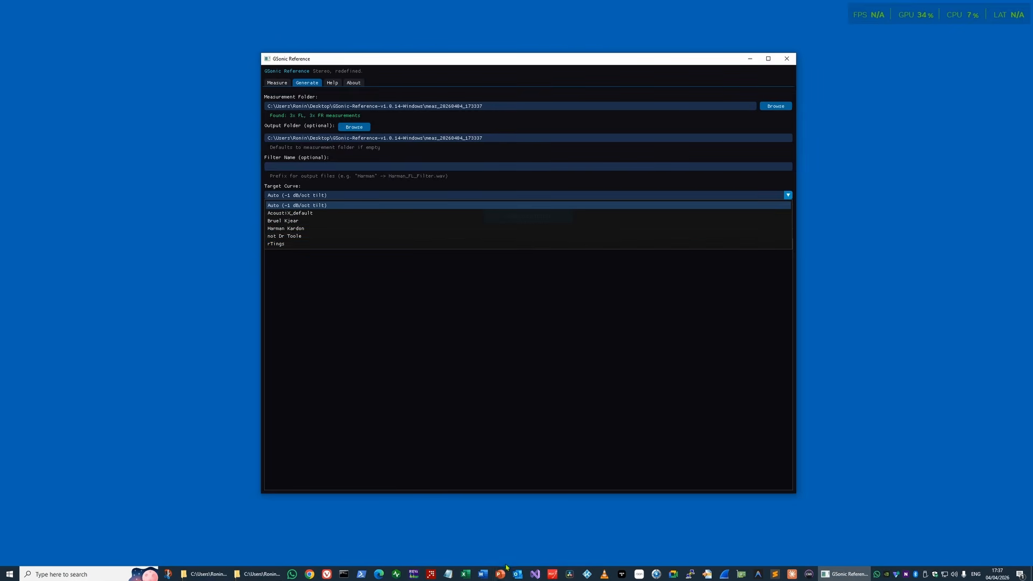
click(217, 578)
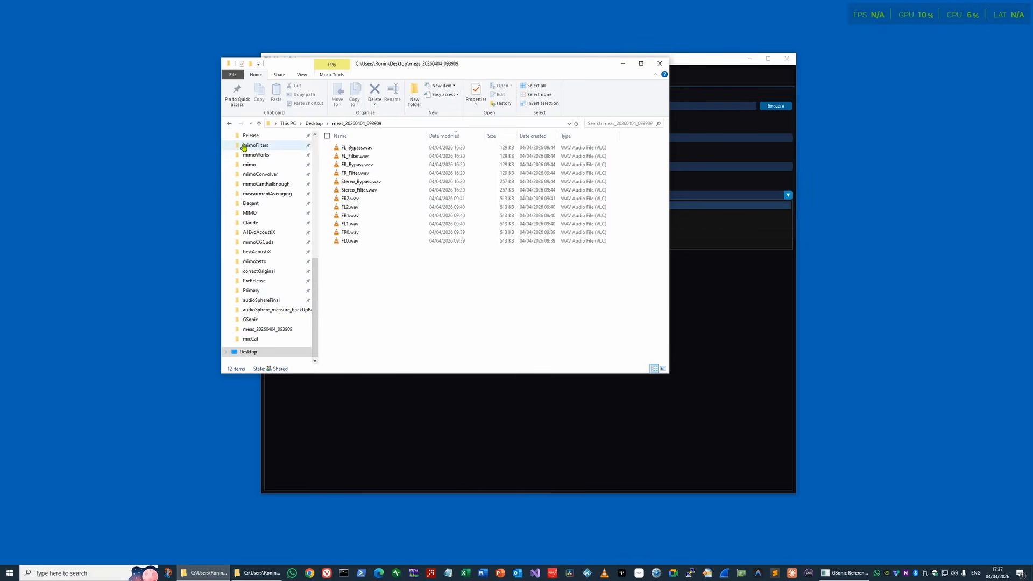
click(249, 352)
scroll(412, 340, up, 20)
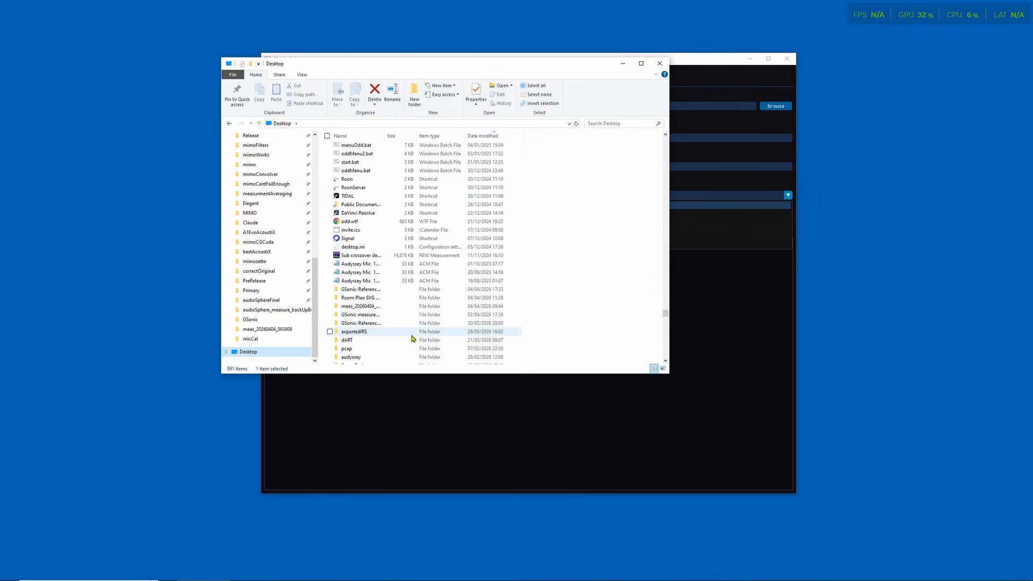
double_click(409, 289)
double_click(355, 156)
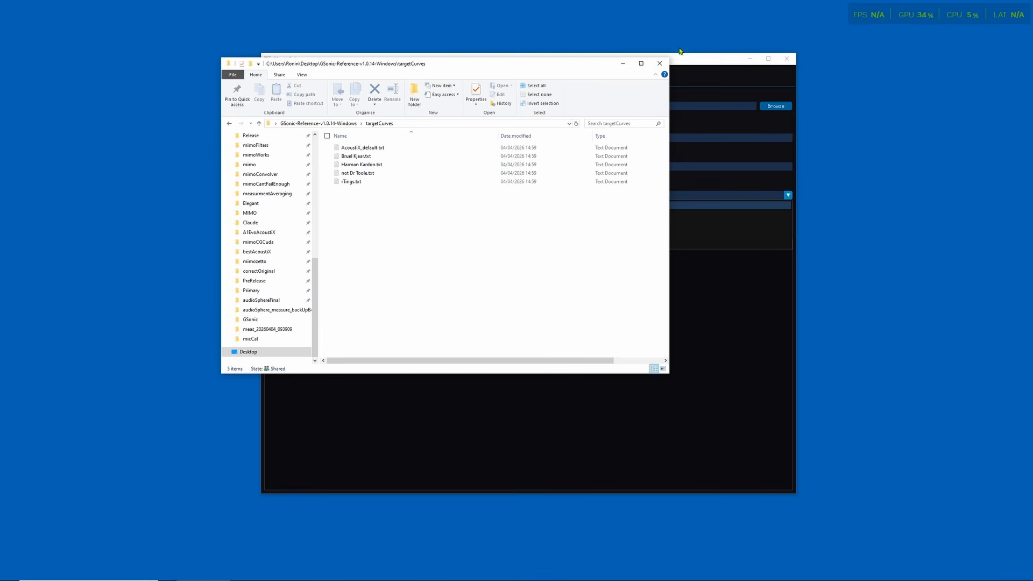
click(660, 63)
Step: Try the Bruel Kjear target curve, return to Auto (-1 dB/oct tilt) and generate the filters
click(325, 224)
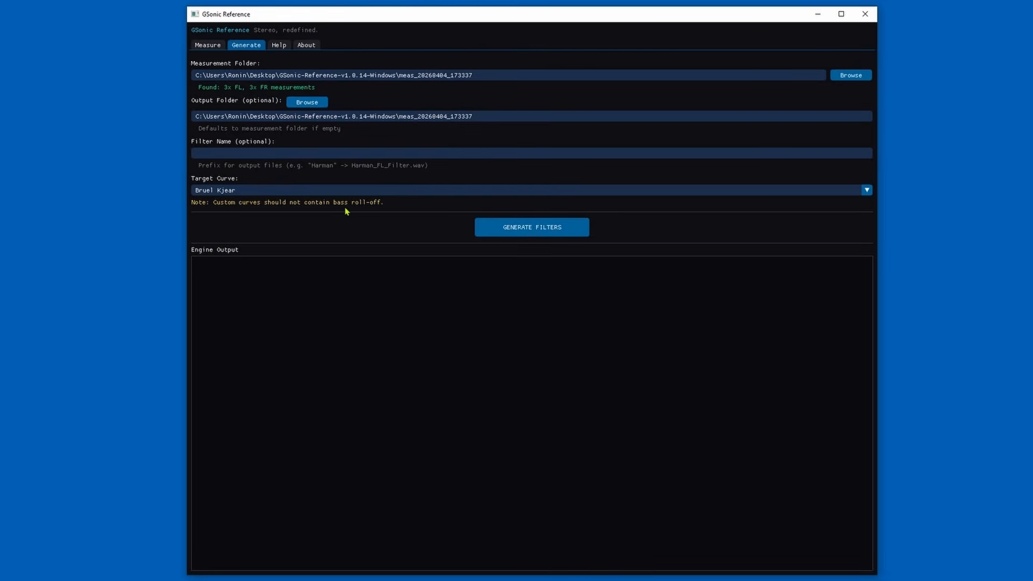
click(866, 190)
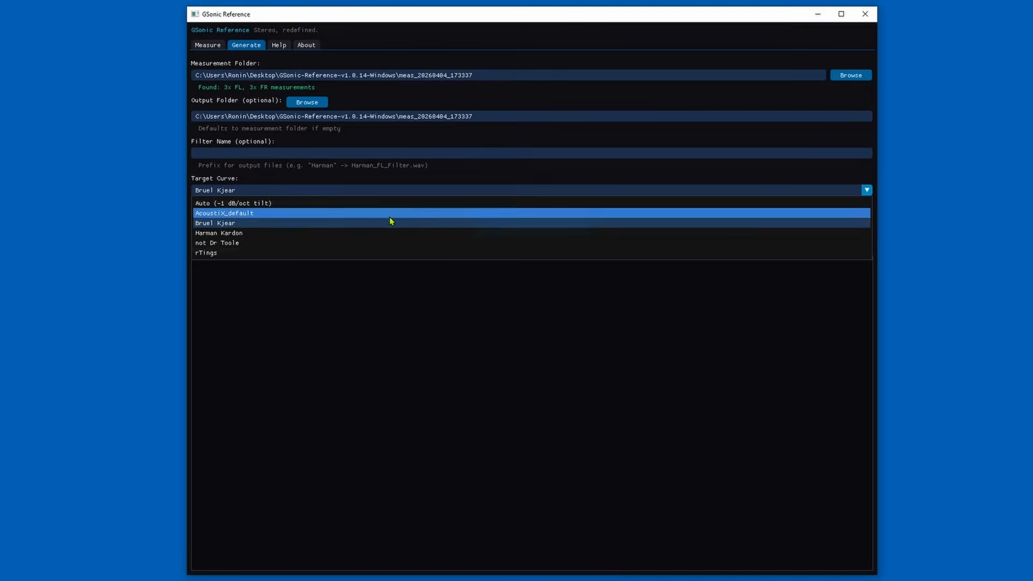
click(272, 205)
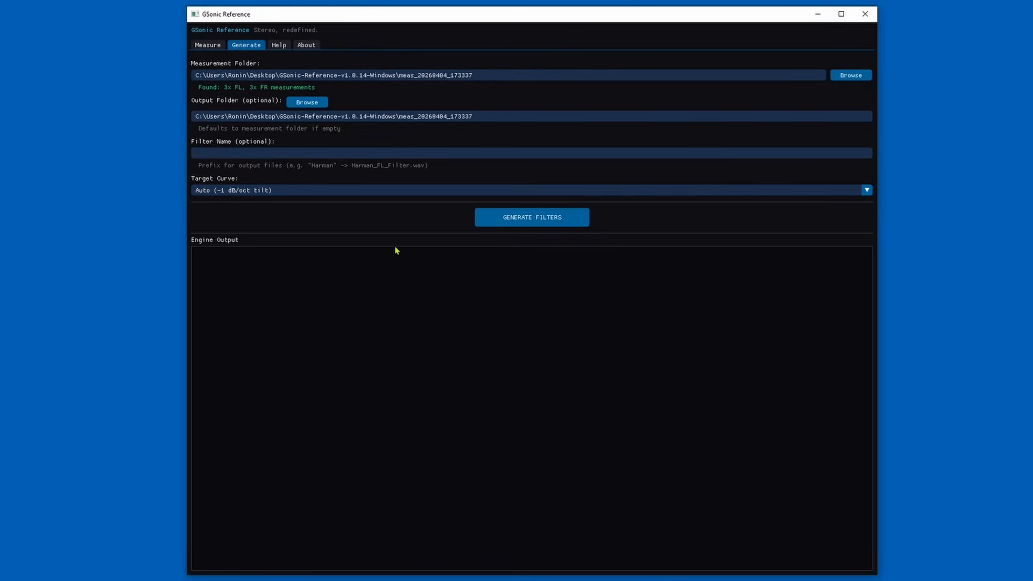
click(526, 222)
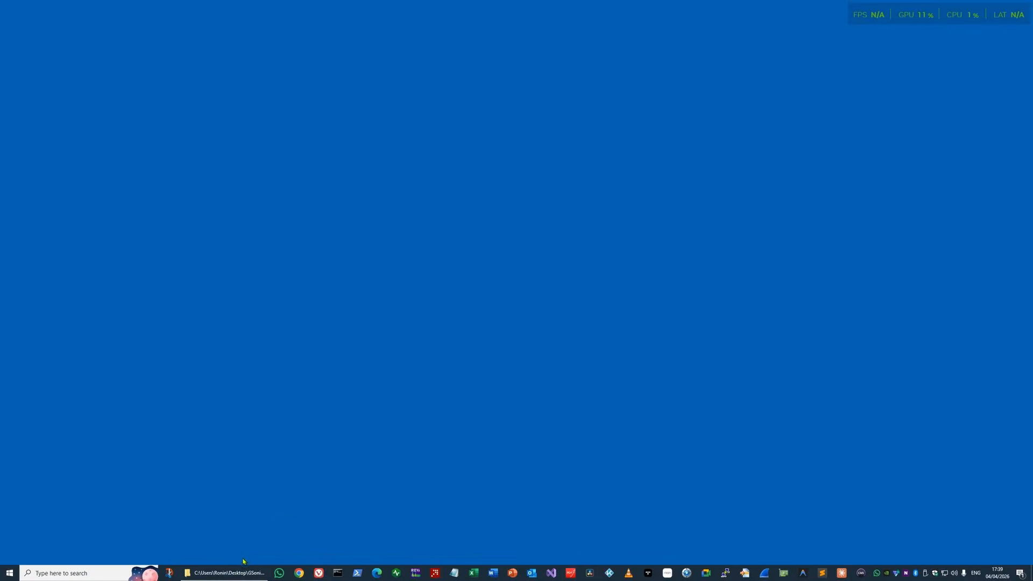
Step: Switch to File Explorer, open the meas_20260404_173337 folder and examine the measurement files FR2.wav to FL0.wav
click(236, 572)
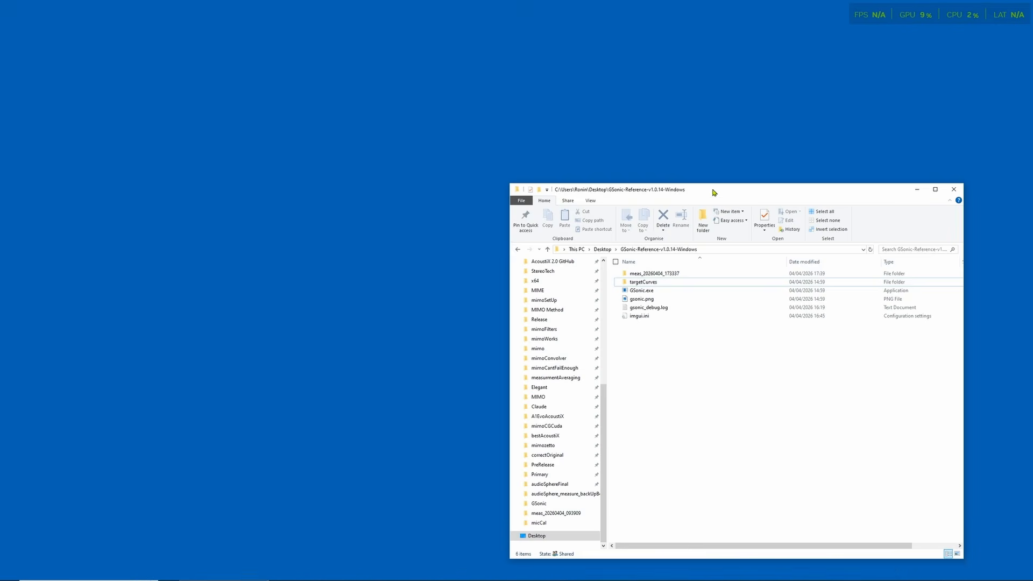
drag(715, 189, 390, 125)
click(322, 265)
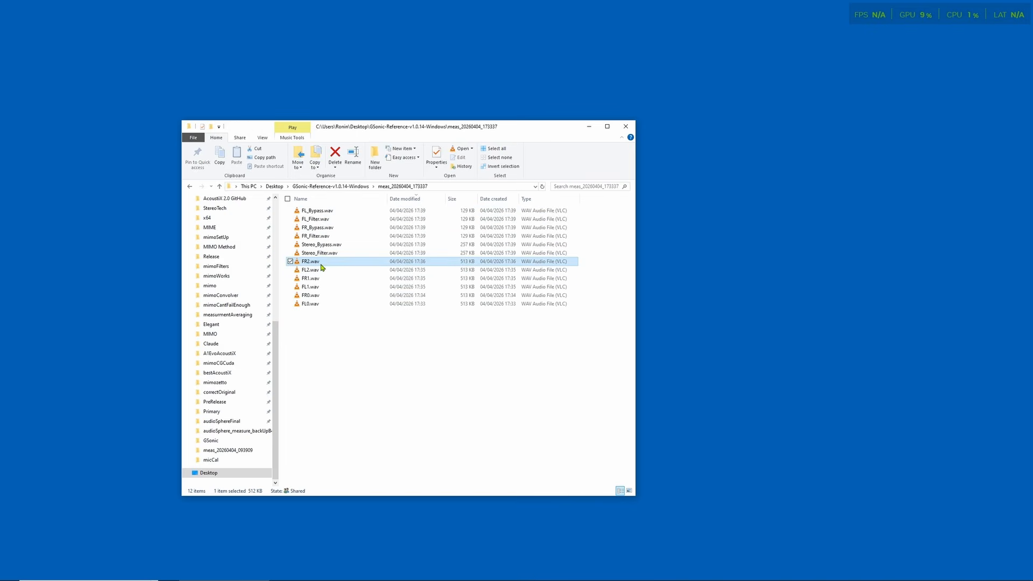
key(shift+Down)
key(shift+Down)
key(shift+Down)
key(shift+Down)
key(shift+Down)
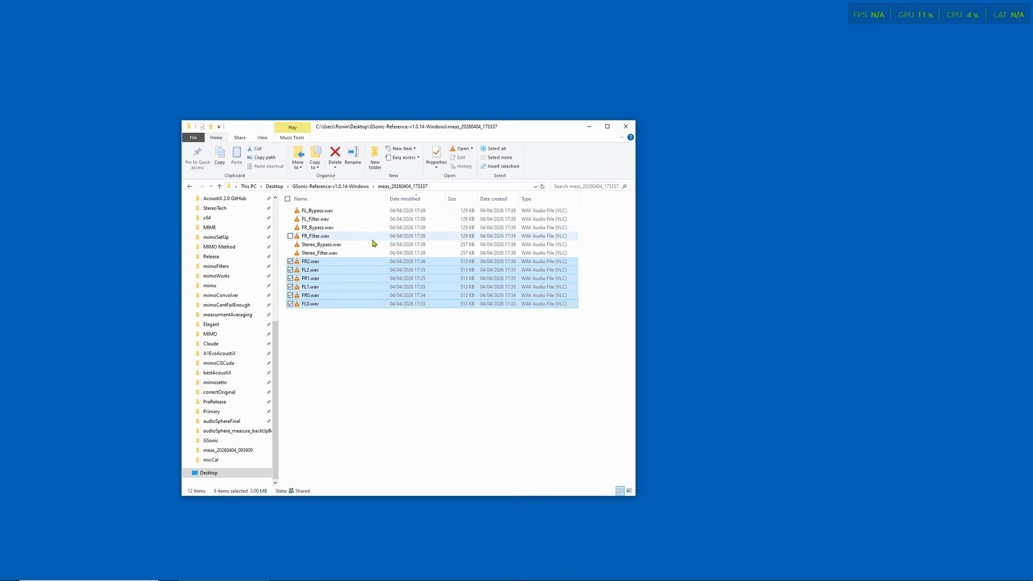
Step: Examine the generated filter files Stereo_Filter.wav, FL_Filter.wav and FR_Filter.wav
click(321, 254)
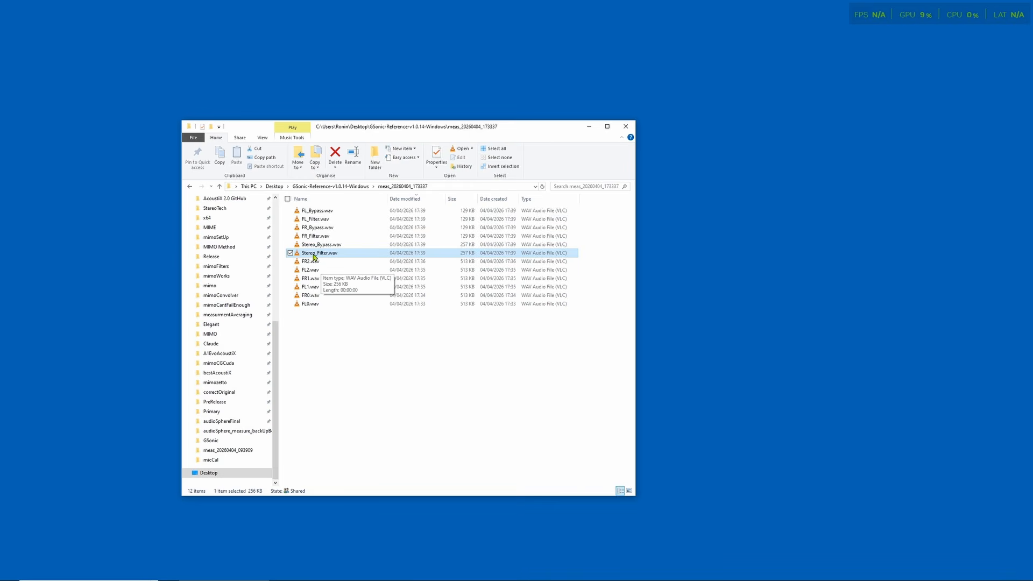
click(318, 219)
ctrl+click(317, 235)
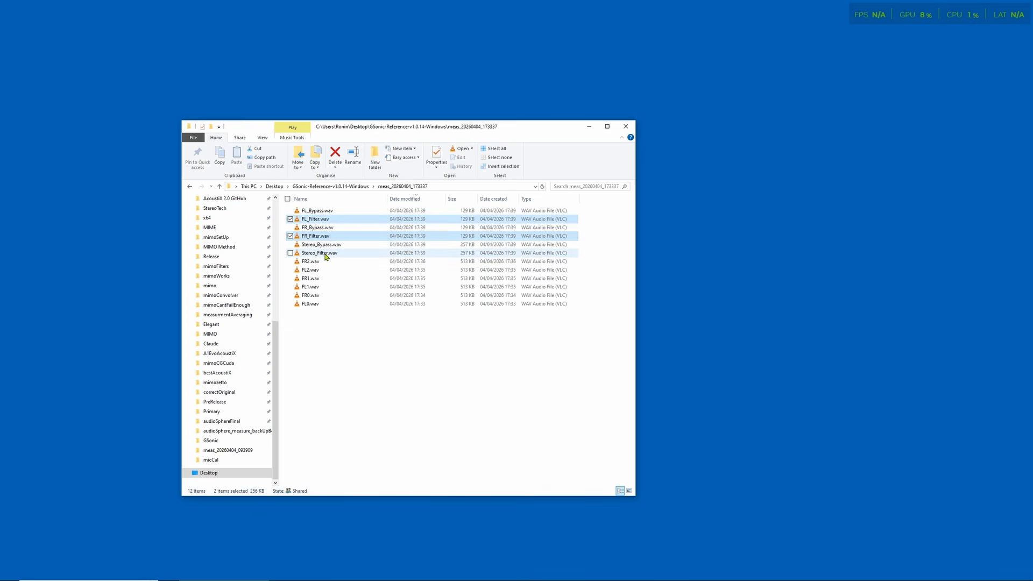
click(330, 253)
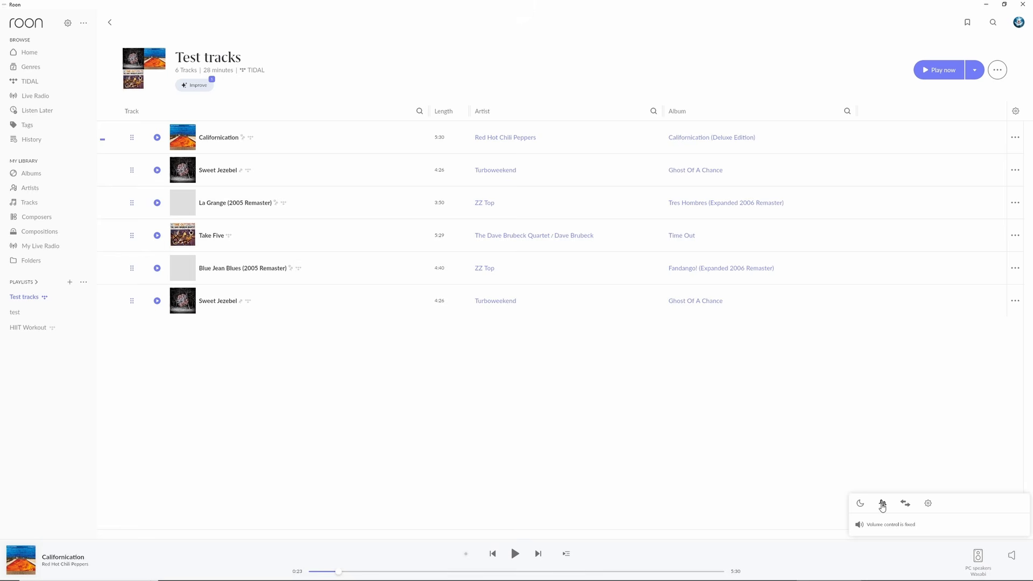
Step: In Roon's MUSE settings for the PC speakers, enable the clipping indicator and disable Headroom management and Sample rate conversion
click(882, 504)
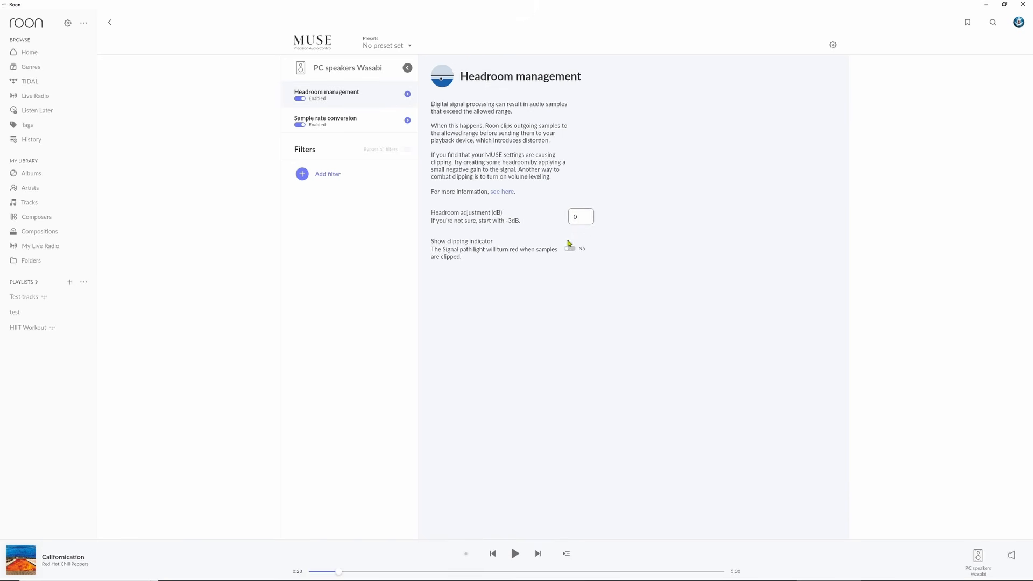
click(569, 248)
click(299, 100)
click(354, 122)
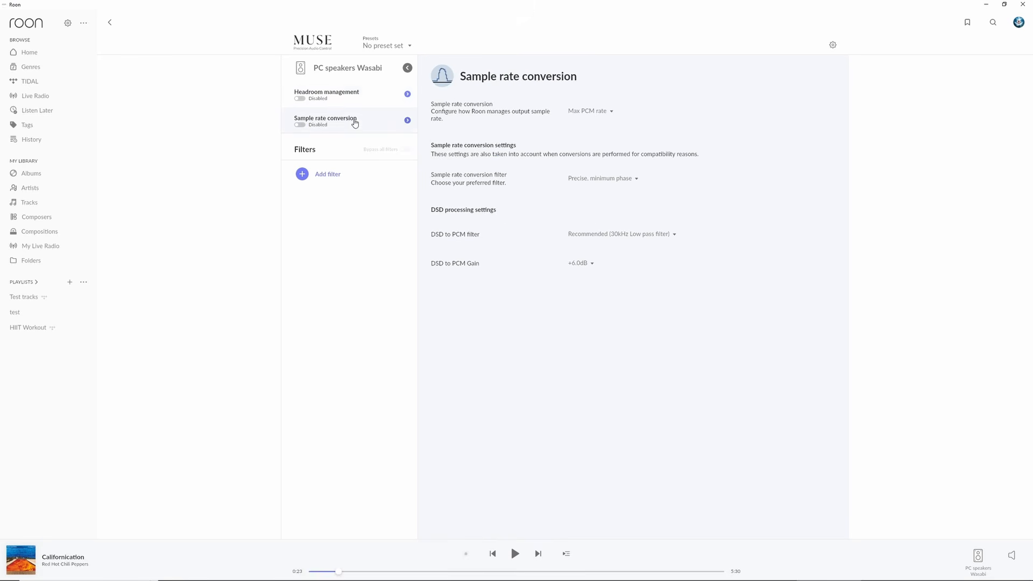
click(346, 98)
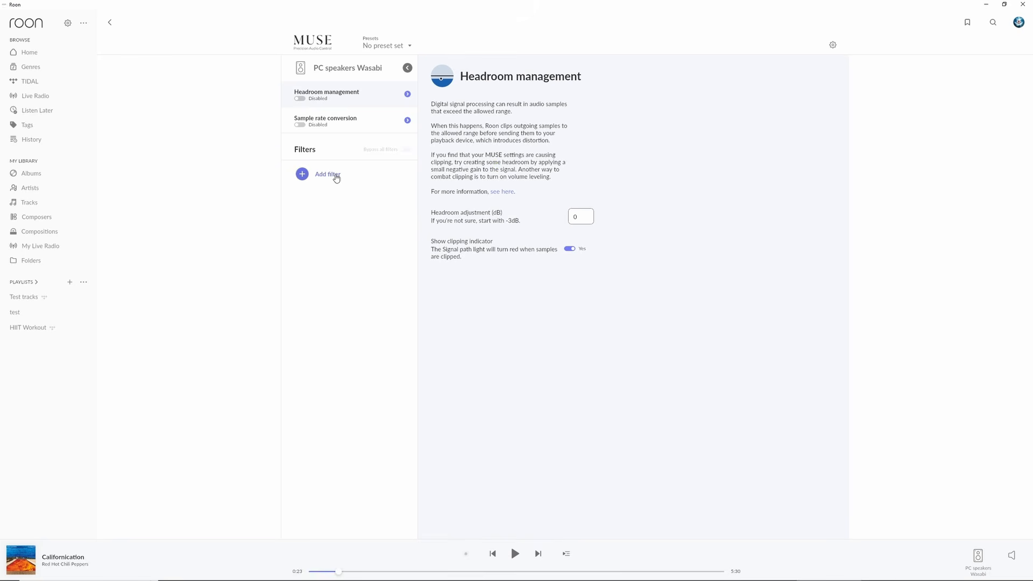
Step: Add a Convolution filter and load Stereo_Filter.wav from the meas_20260404_173337 folder inside Desktop's GSonic-Reference-v1.0.14-Windows
click(335, 174)
click(485, 284)
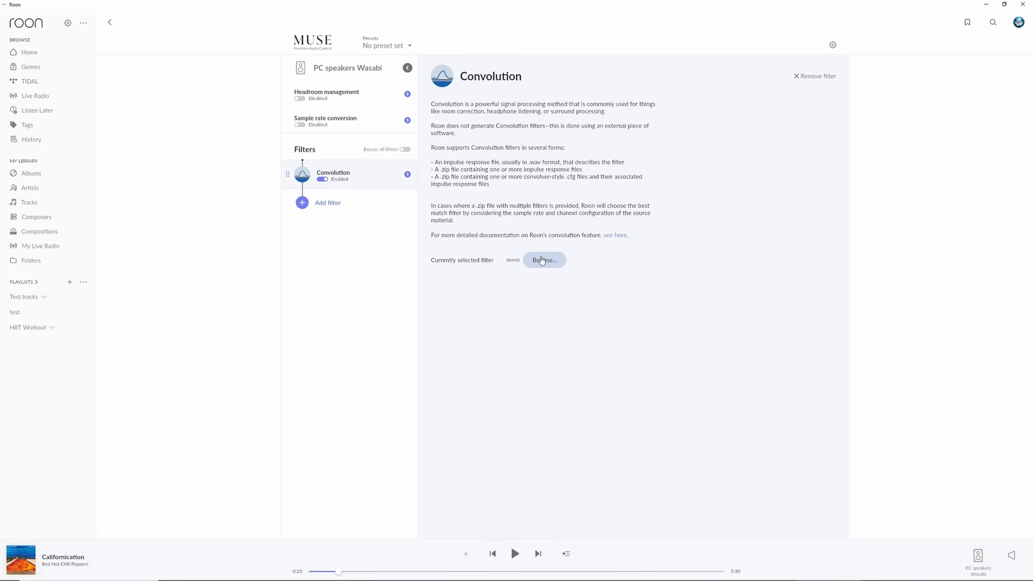
click(542, 260)
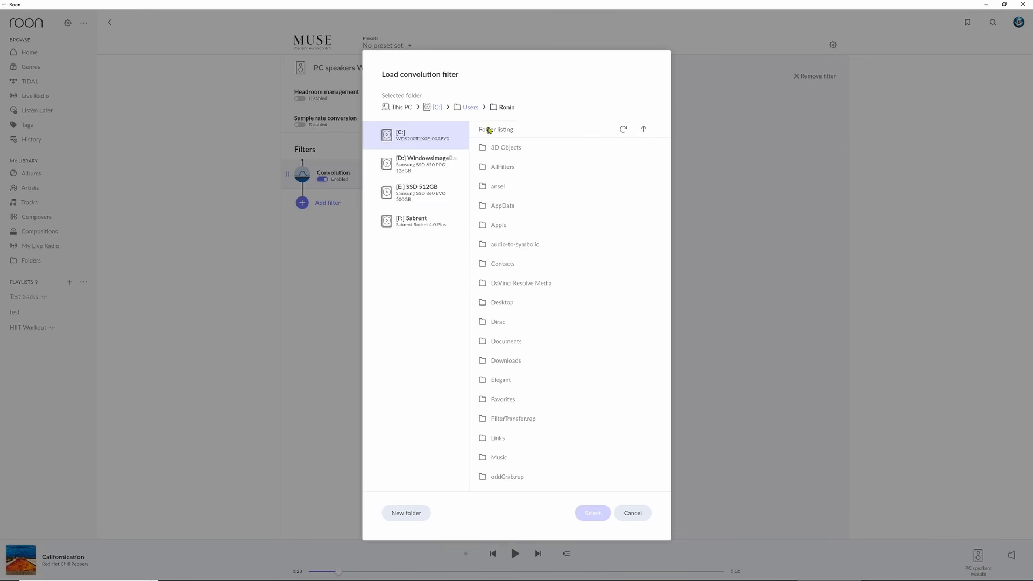
click(505, 302)
scroll(549, 374, down, 5)
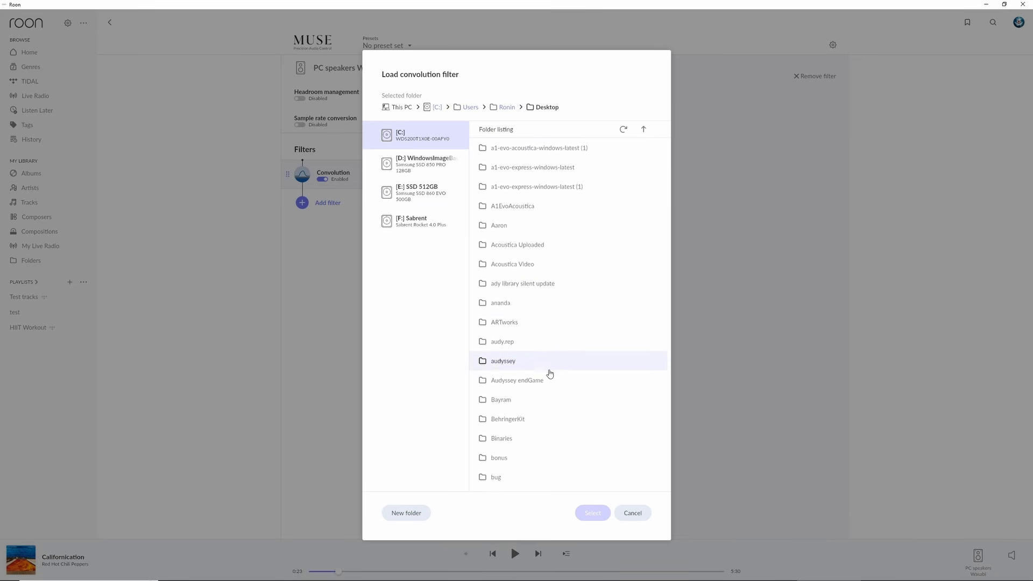
scroll(549, 373, down, 10)
click(516, 302)
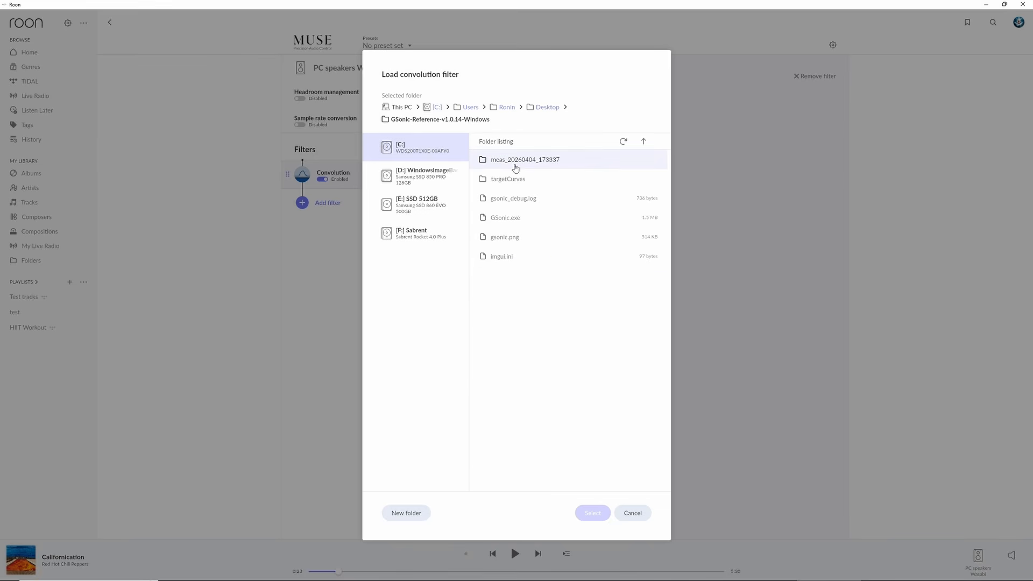
click(515, 168)
click(524, 373)
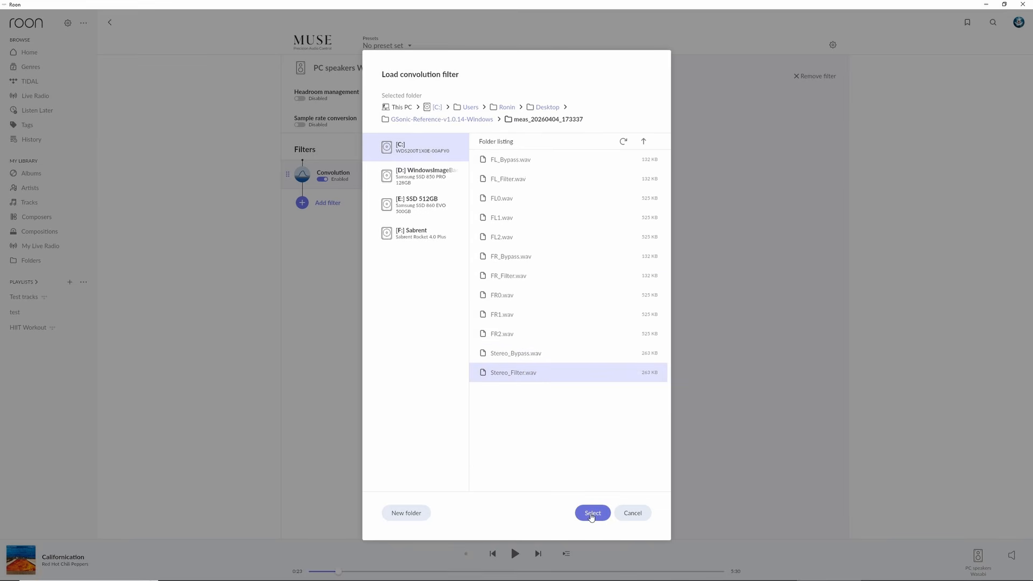
click(592, 512)
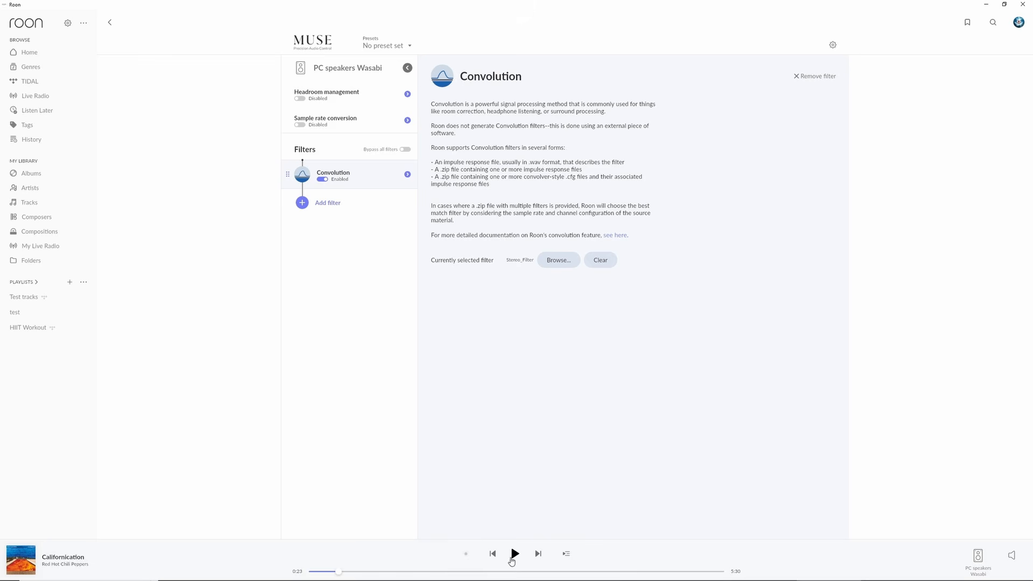
Step: Play Californication and switch the Convolution filter off and back on to compare the sound
key(space)
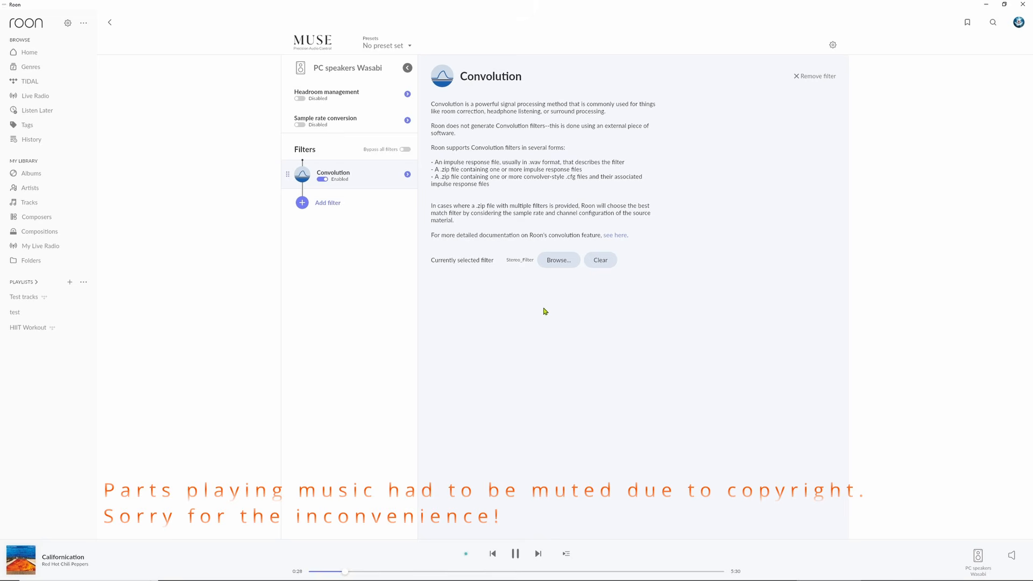
click(320, 180)
click(324, 181)
Step: Save the current MUSE settings as a preset named gsonic
click(406, 47)
click(405, 319)
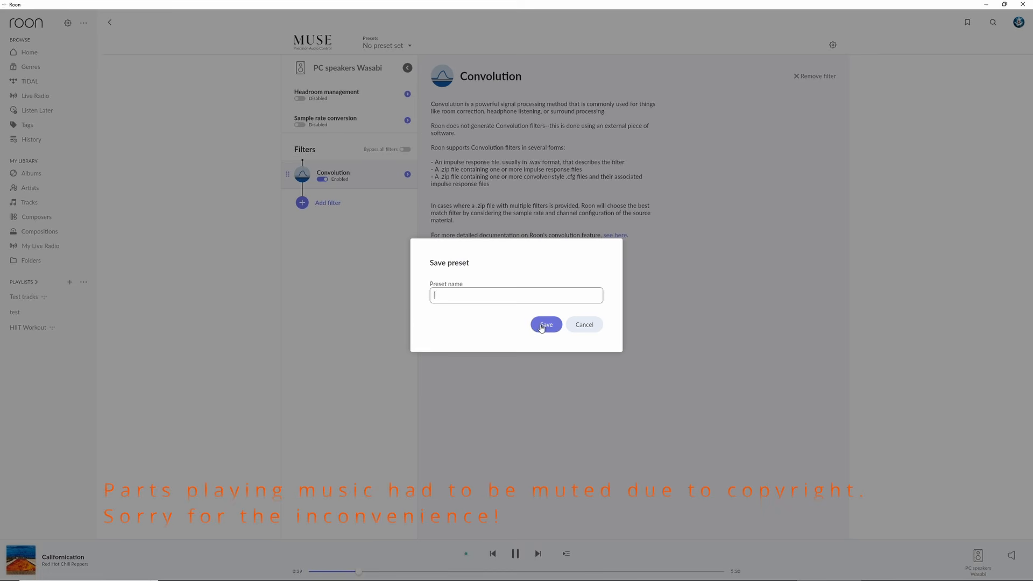
text(gsonic)
click(548, 324)
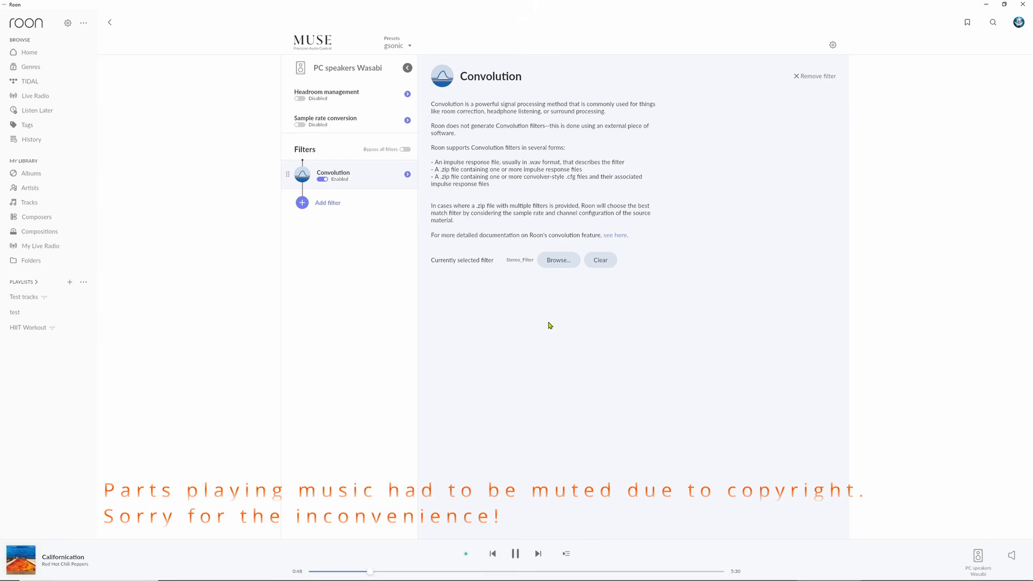
Step: Replace the convolution filter with Stereo_Bypass.wav from the meas_20260404_173337 folder
click(552, 264)
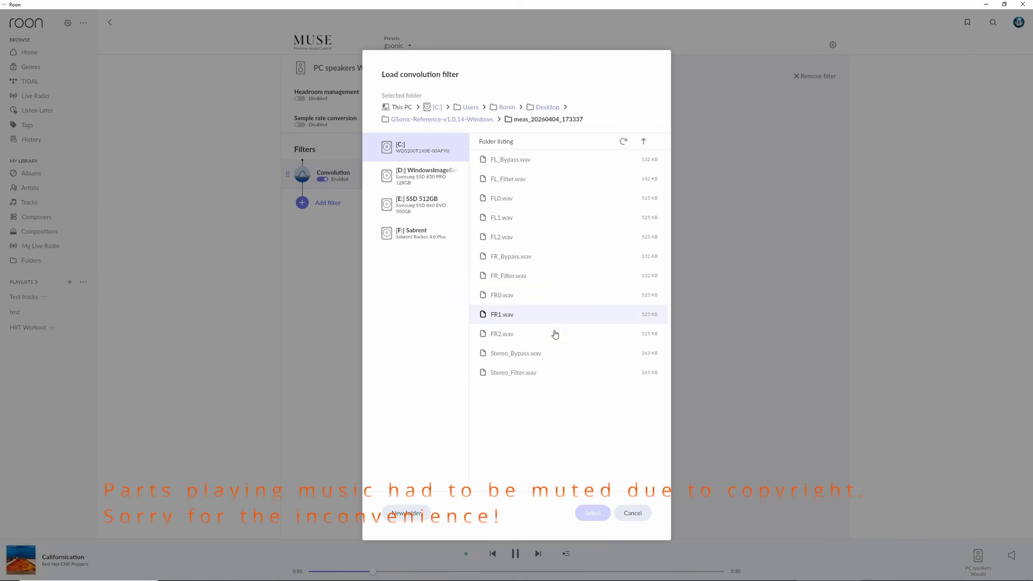
click(531, 354)
click(593, 513)
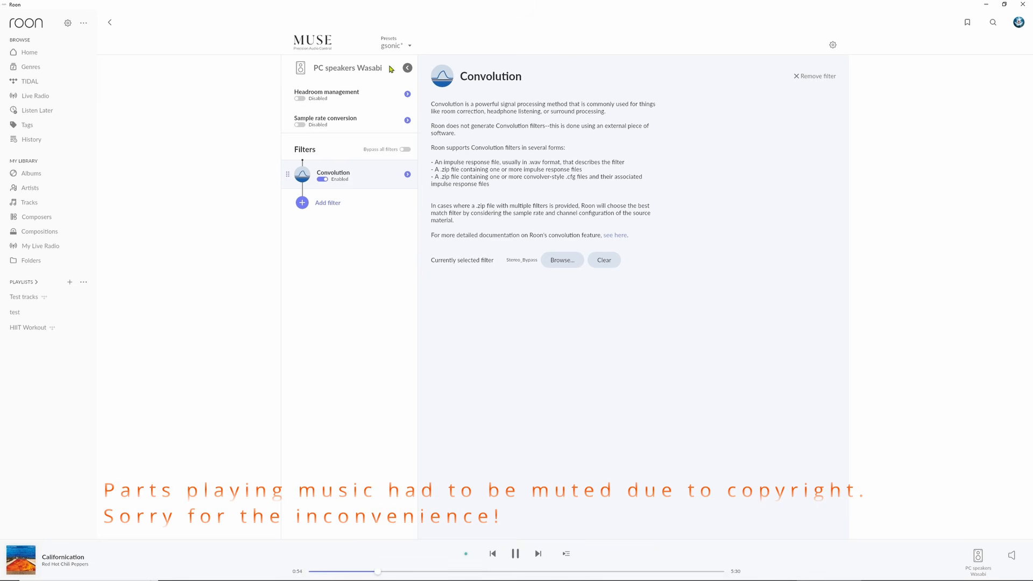
Step: Save the bypass filter settings as a new preset named flat
click(410, 48)
click(392, 363)
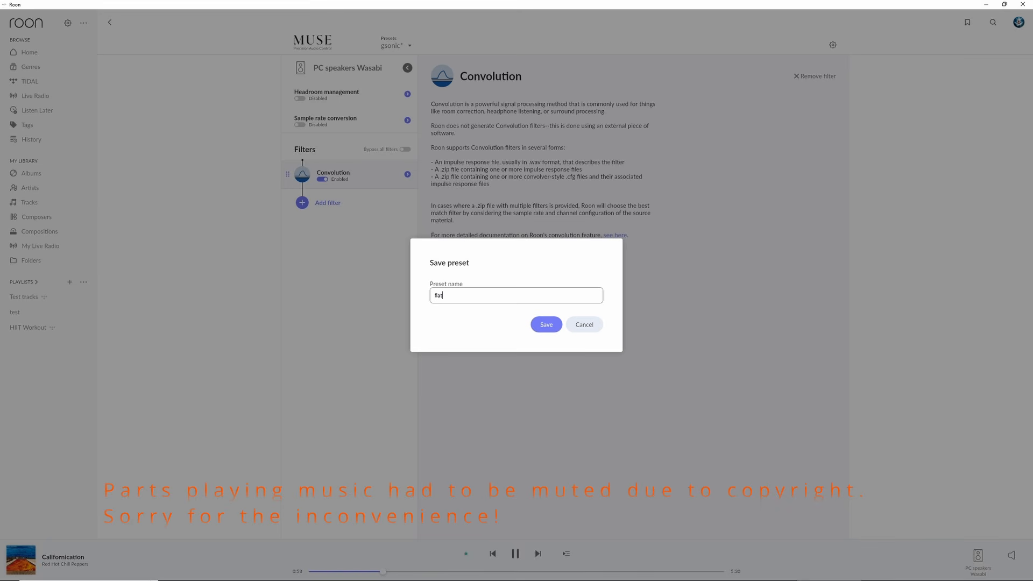
text(flat)
click(546, 324)
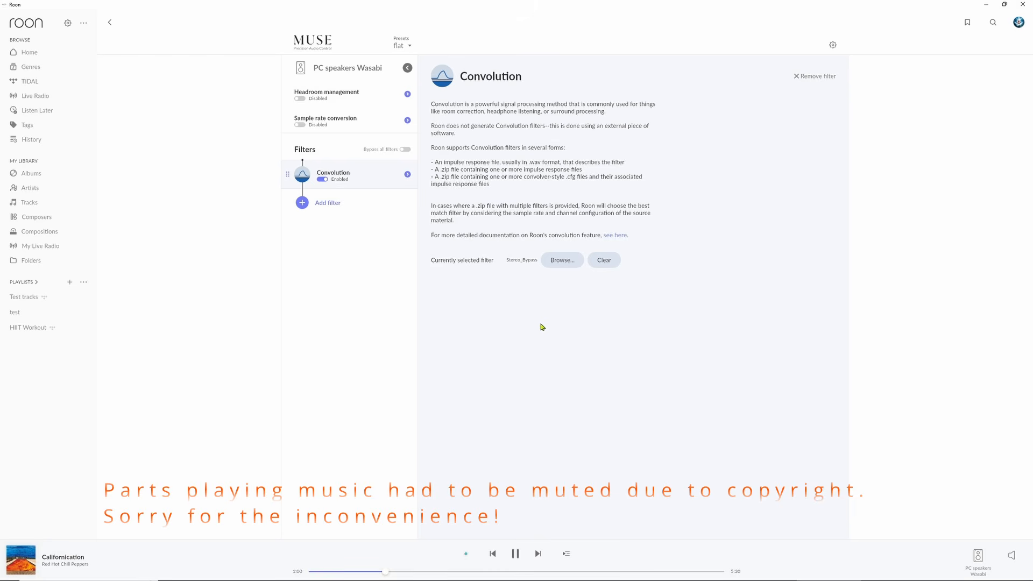
Step: Compare the gsonic and flat presets while the track plays, ending on flat, and pause playback
click(401, 44)
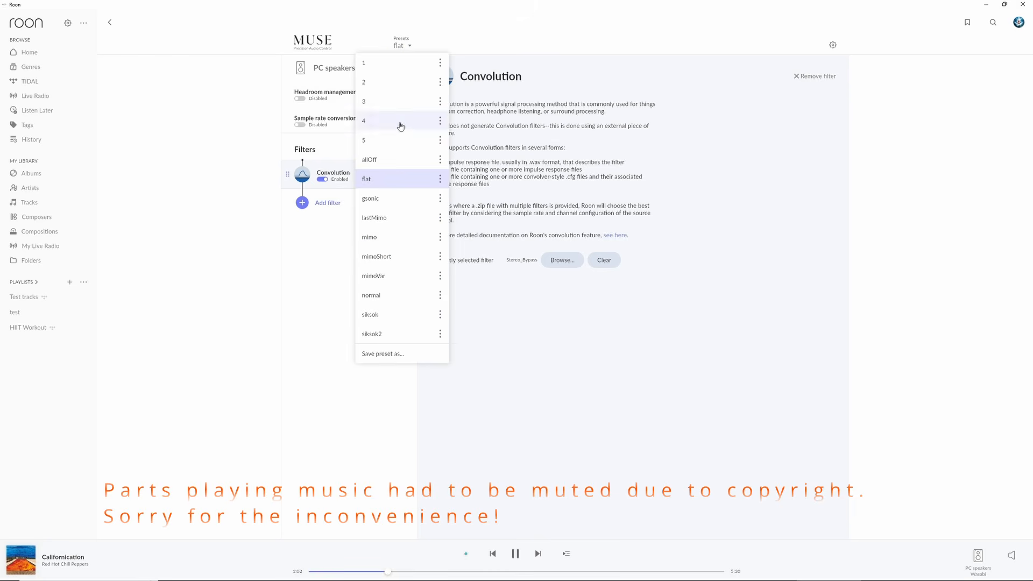
click(390, 200)
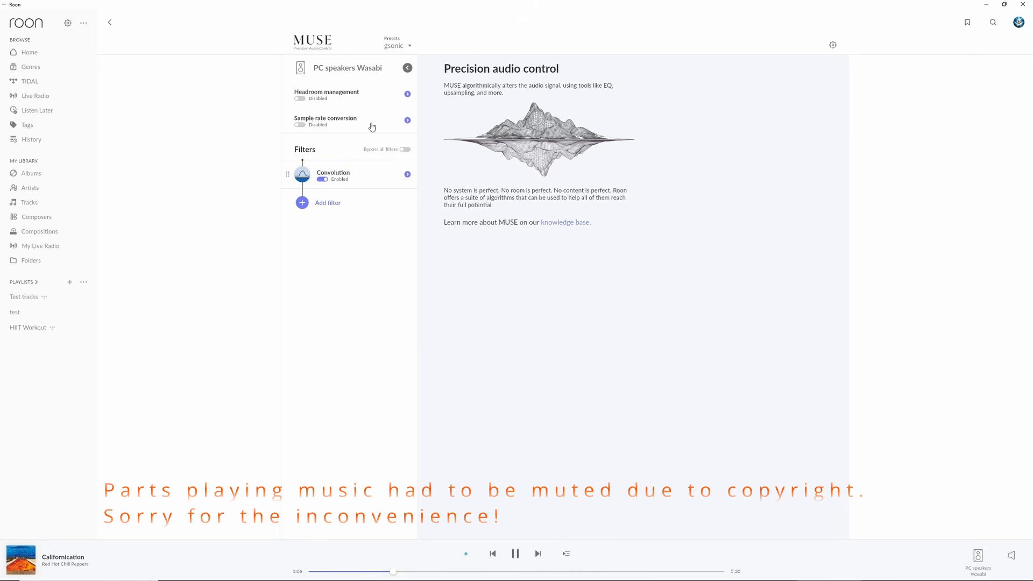
click(399, 45)
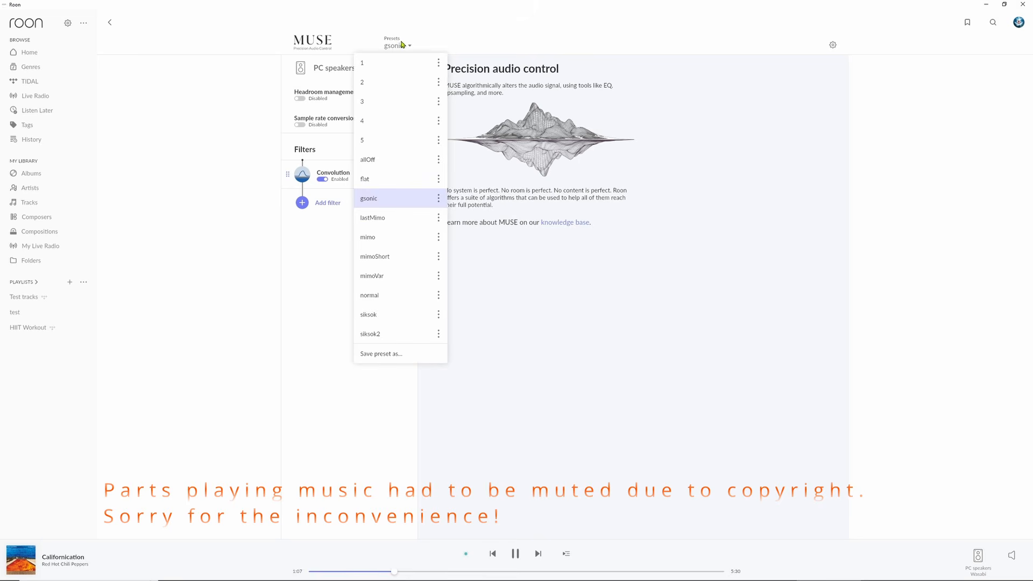
click(374, 183)
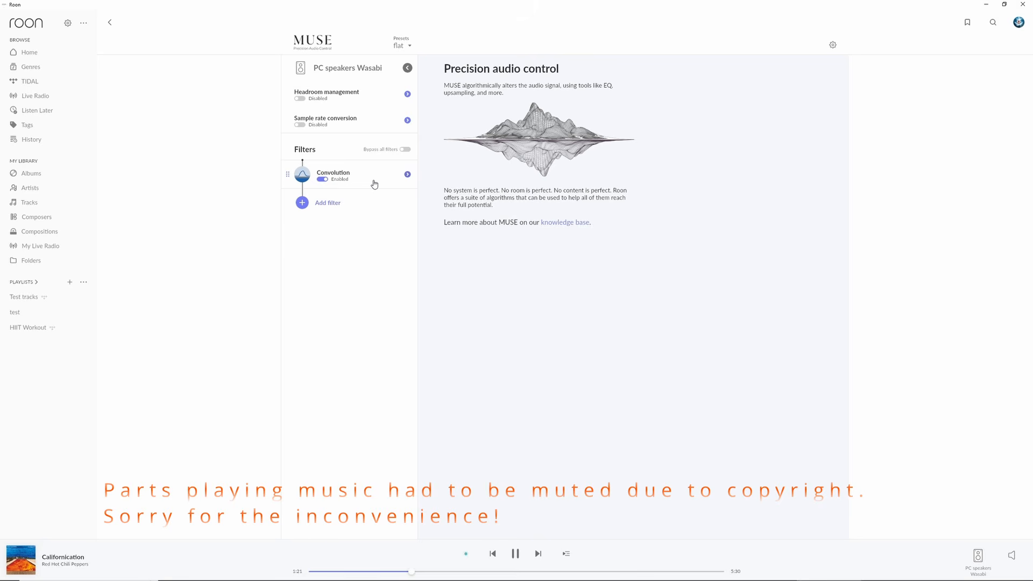
click(515, 553)
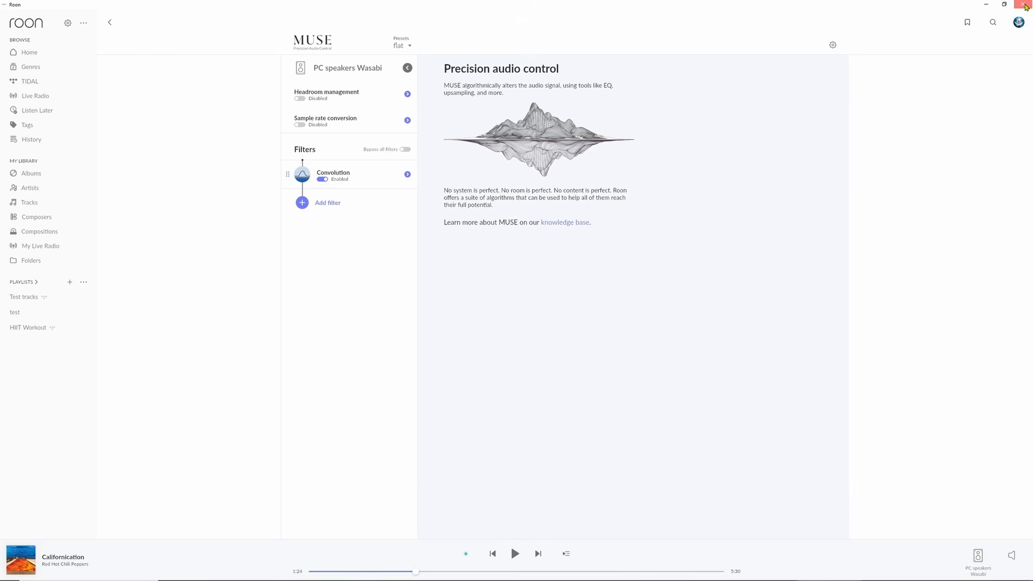
Step: Close Roon, switch to JRiver Media Center and open its DSP Studio
click(1024, 4)
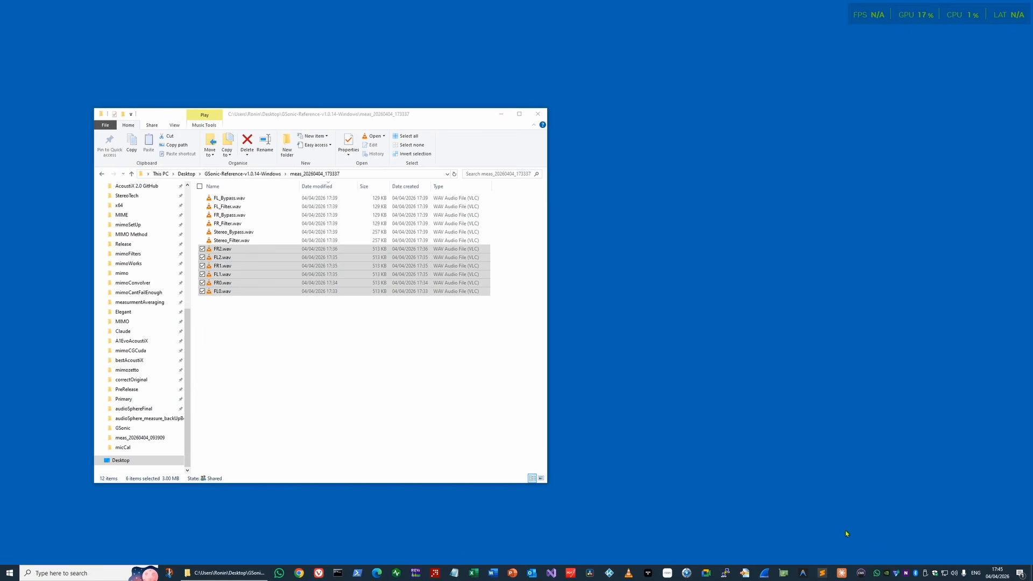
click(686, 573)
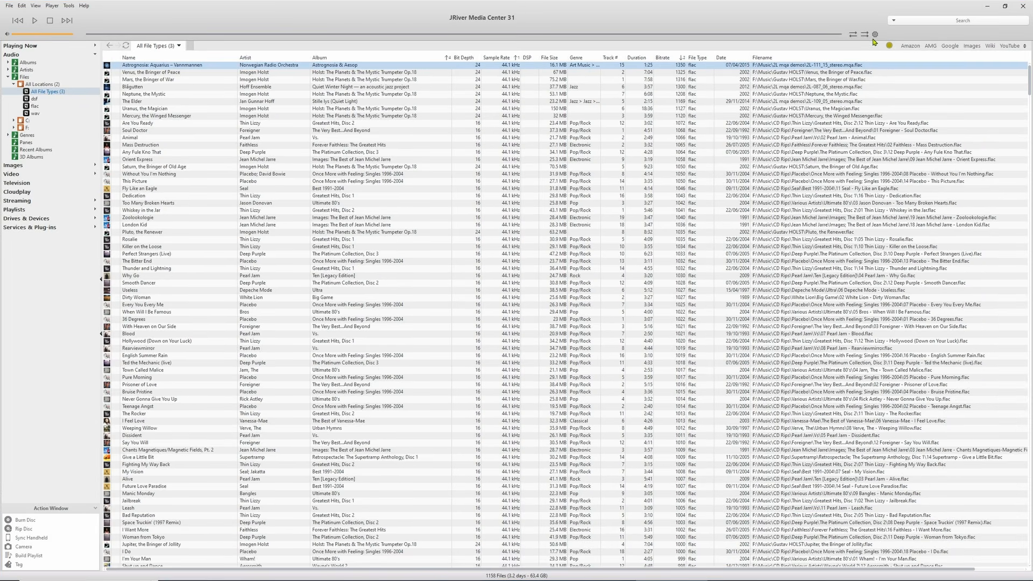
click(875, 36)
click(661, 61)
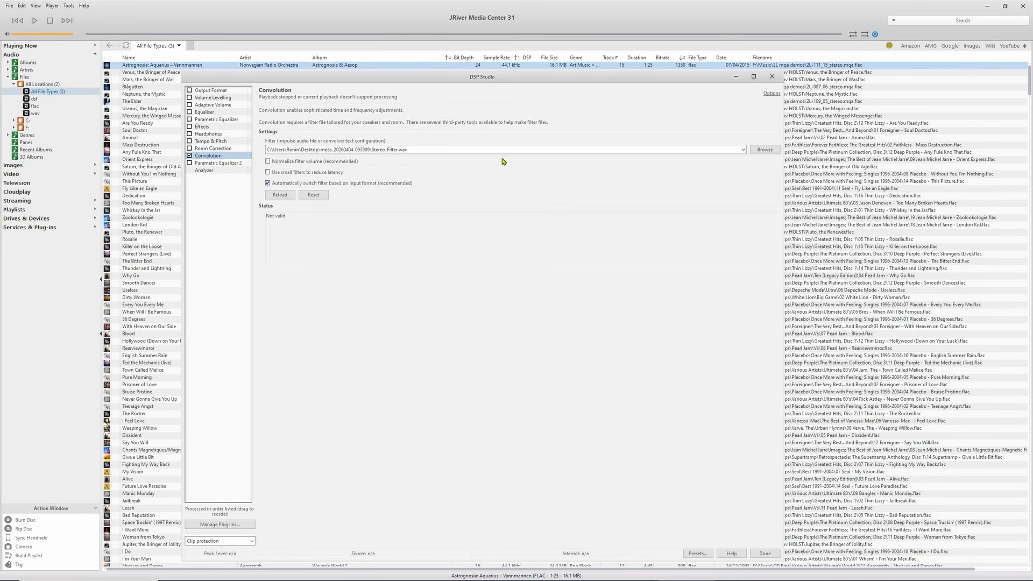
Step: Load Stereo_Filter.wav from the meas_20260404_093909 folder as the convolution filter and close DSP Studio
click(764, 150)
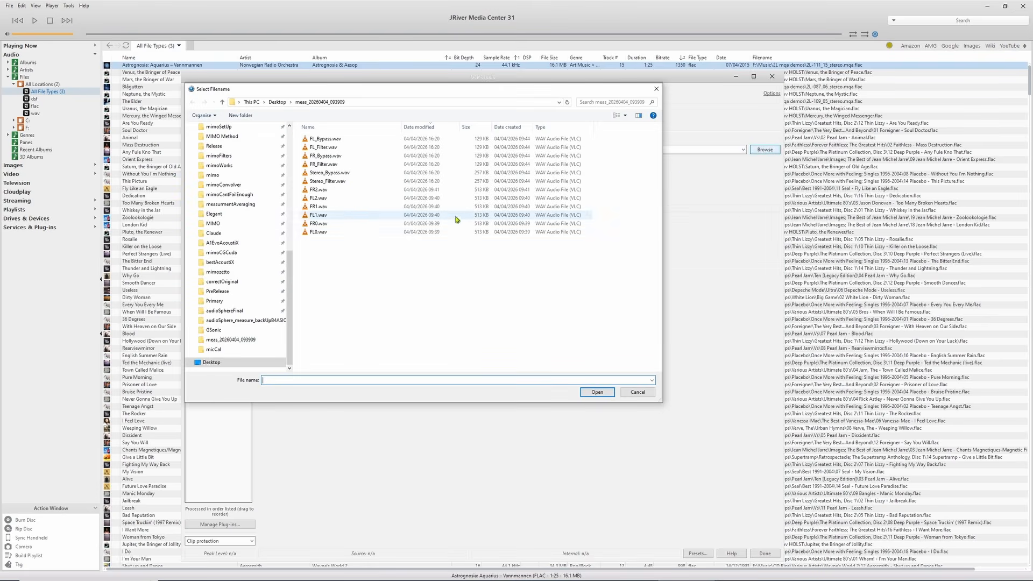
double_click(344, 182)
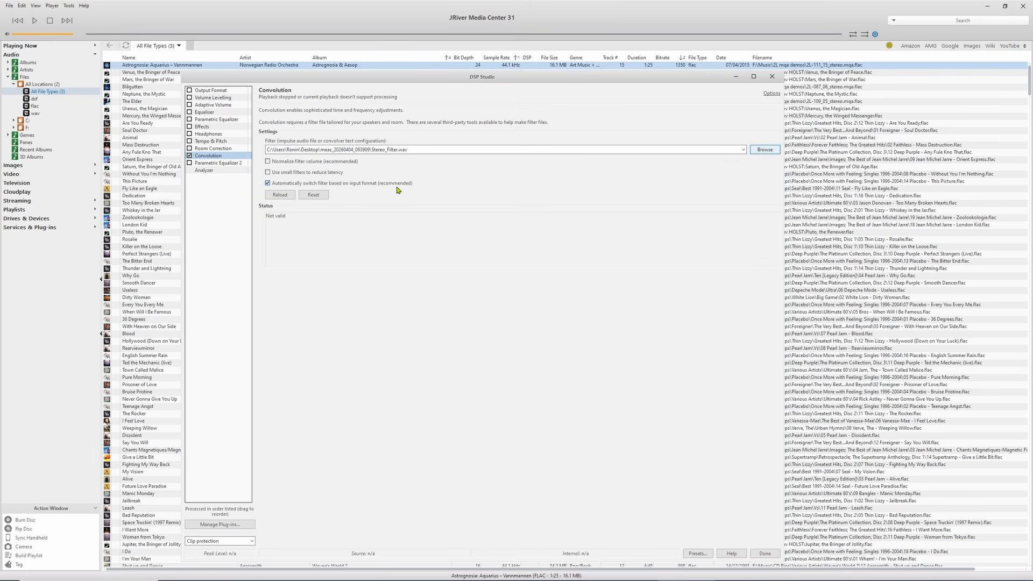
click(759, 554)
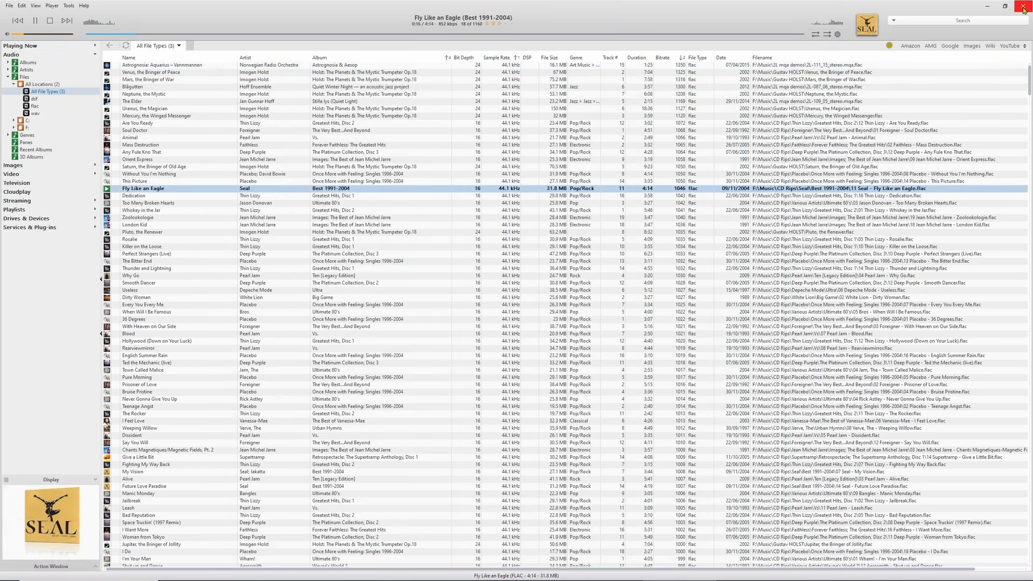
Step: Close JRiver Media Center and open the YouTube video "EQ on YOUR PC! Equaliser APO w. Linear Phase" in Chrome
click(1024, 8)
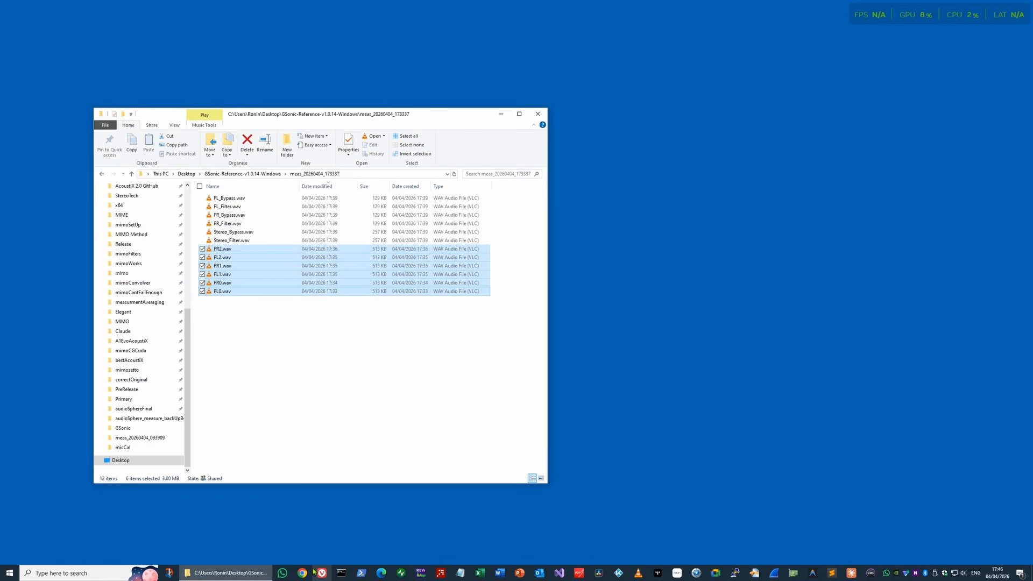
click(303, 575)
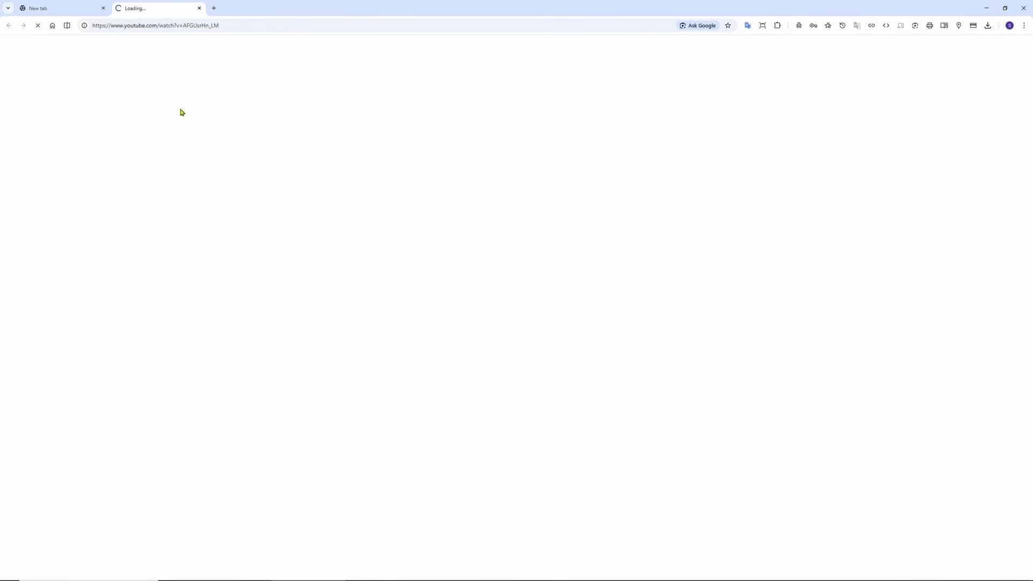
click(104, 8)
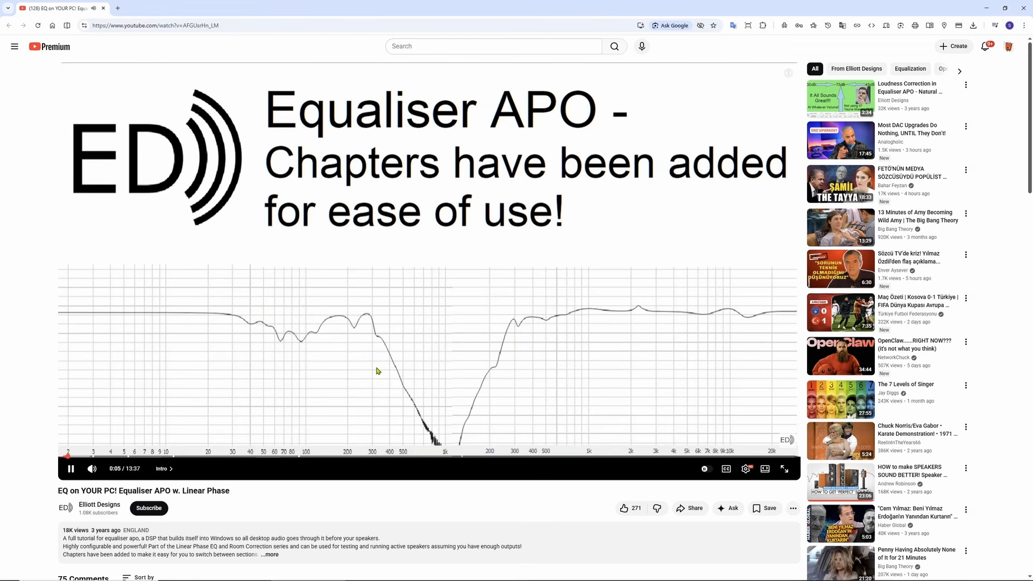
Step: Skim the Equaliser APO video from its installation part to the Troubleshooting chapter at about 2:32
click(100, 457)
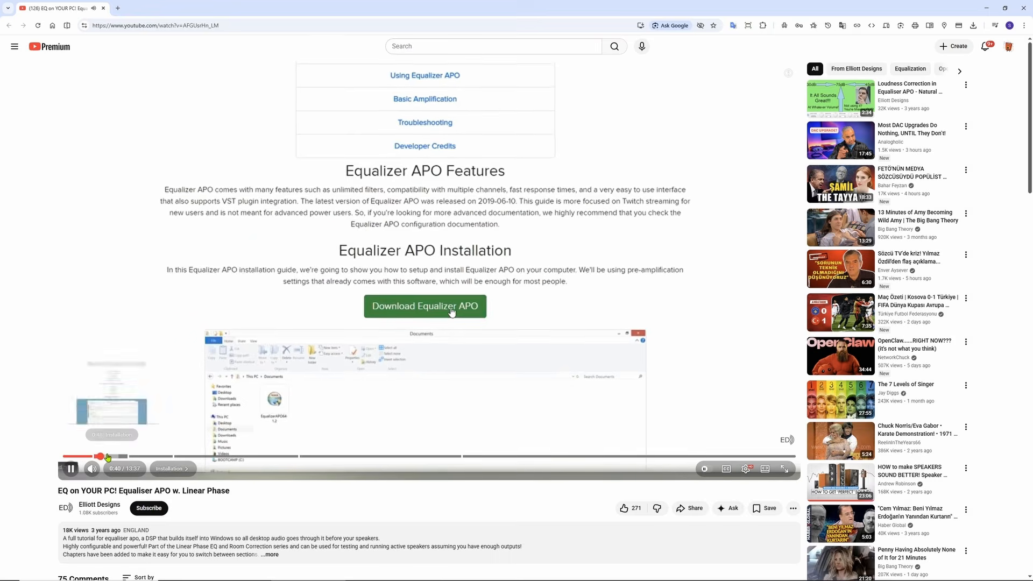
drag(108, 458, 131, 463)
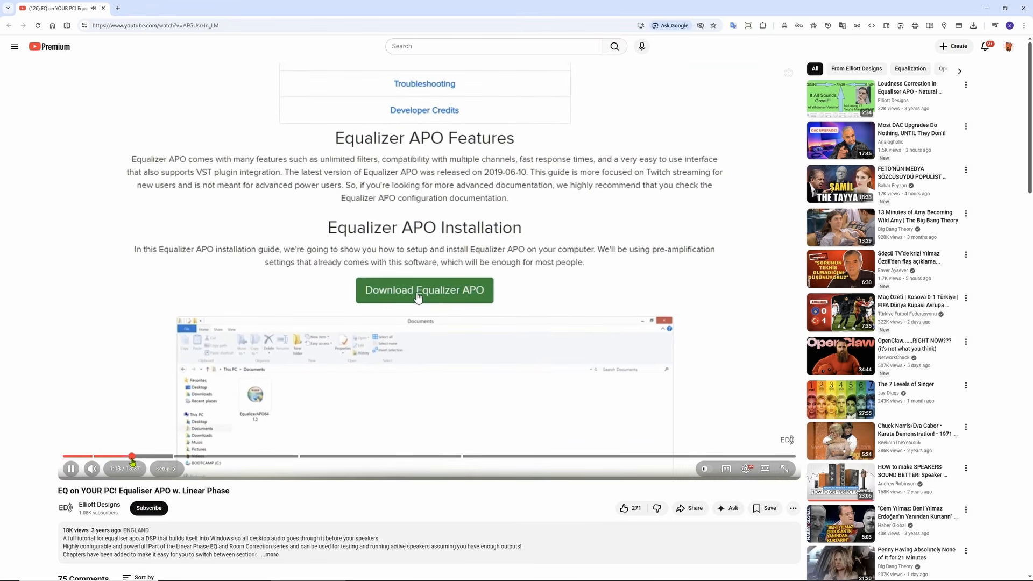
key(space)
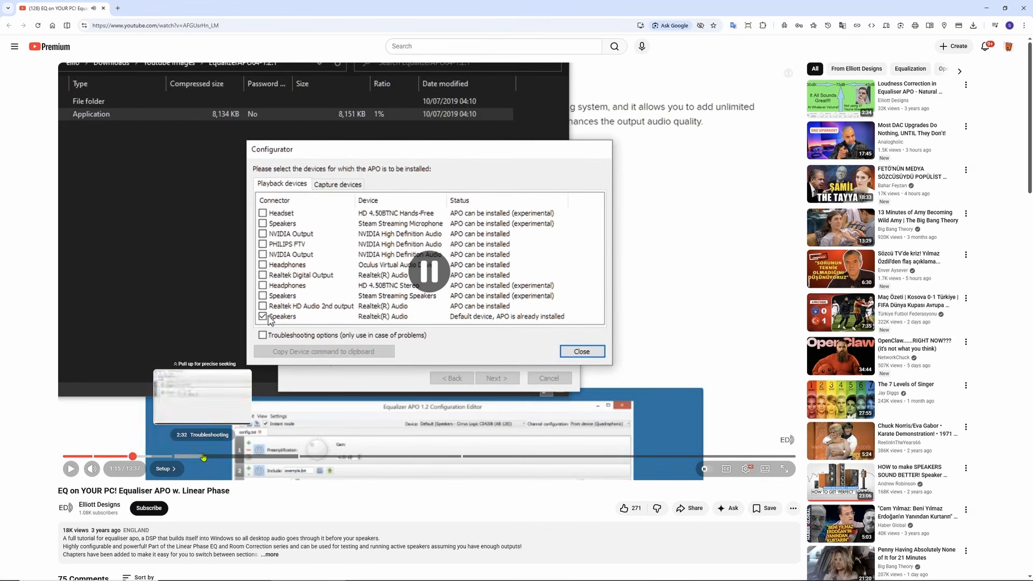
click(204, 456)
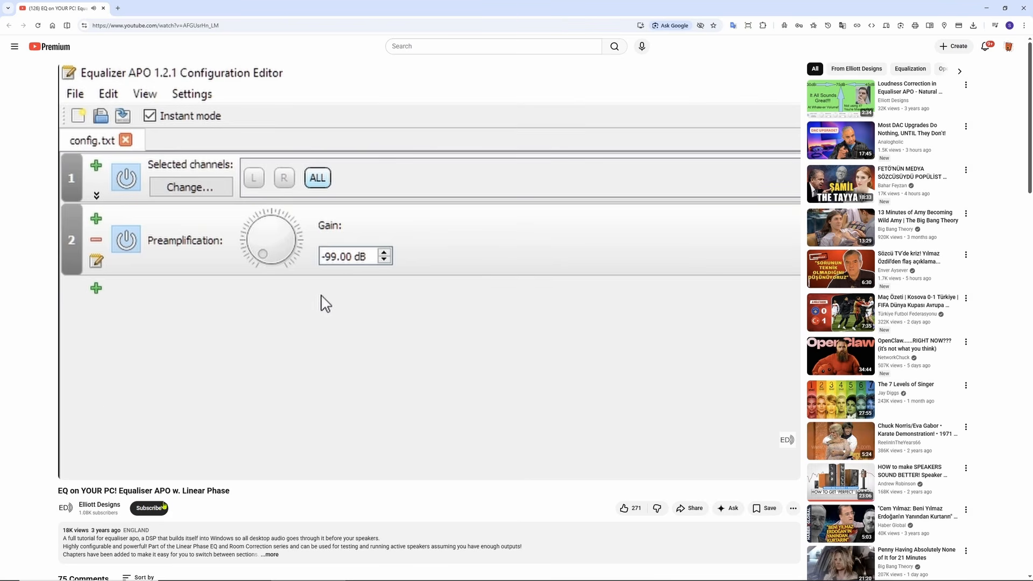